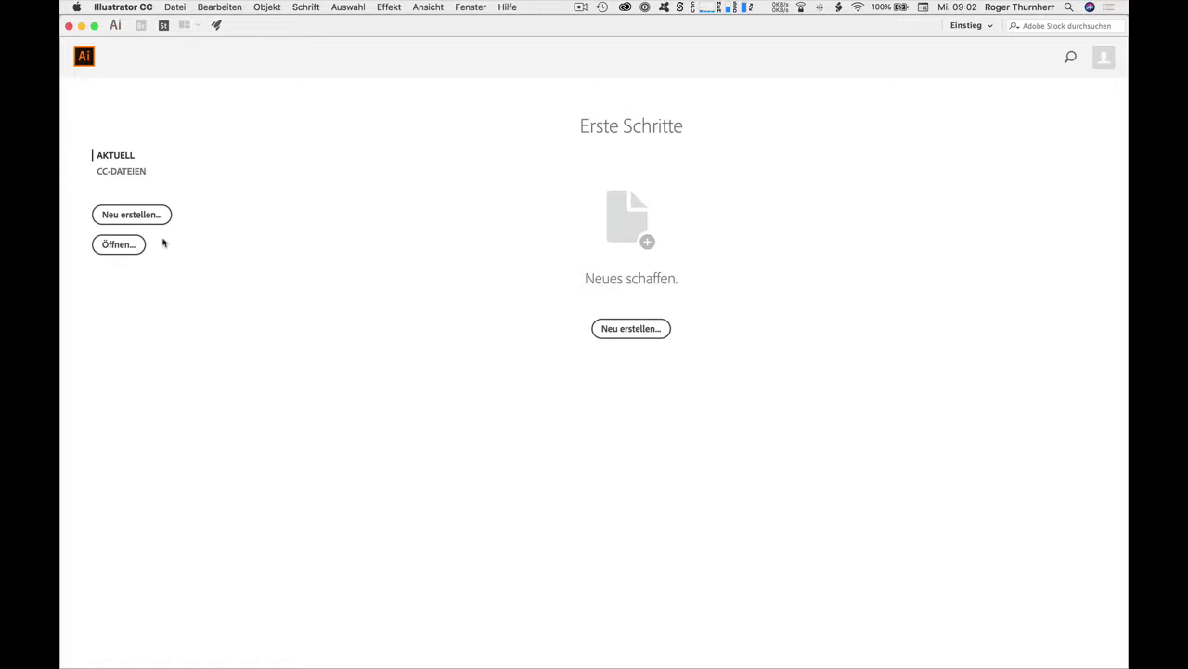
- Create a new 100 × 100 mm document and turn on the rulers with Cmd+R
{"action": "left_click", "coordinate": [139, 215]}
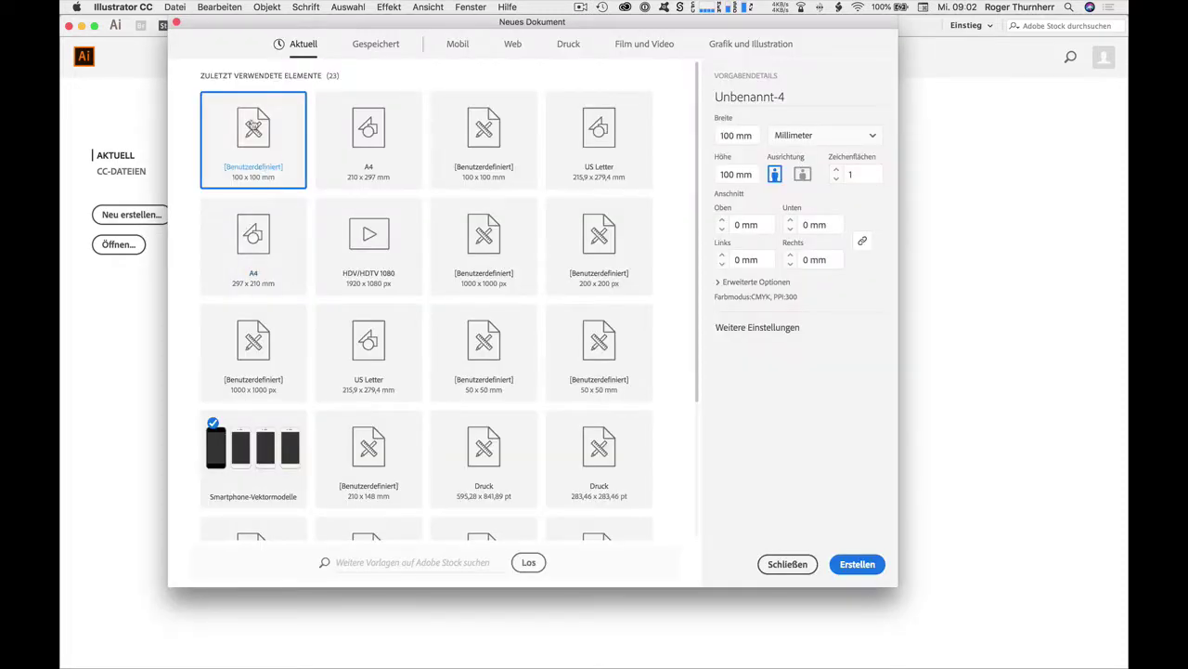
{"action": "left_click", "coordinate": [858, 566]}
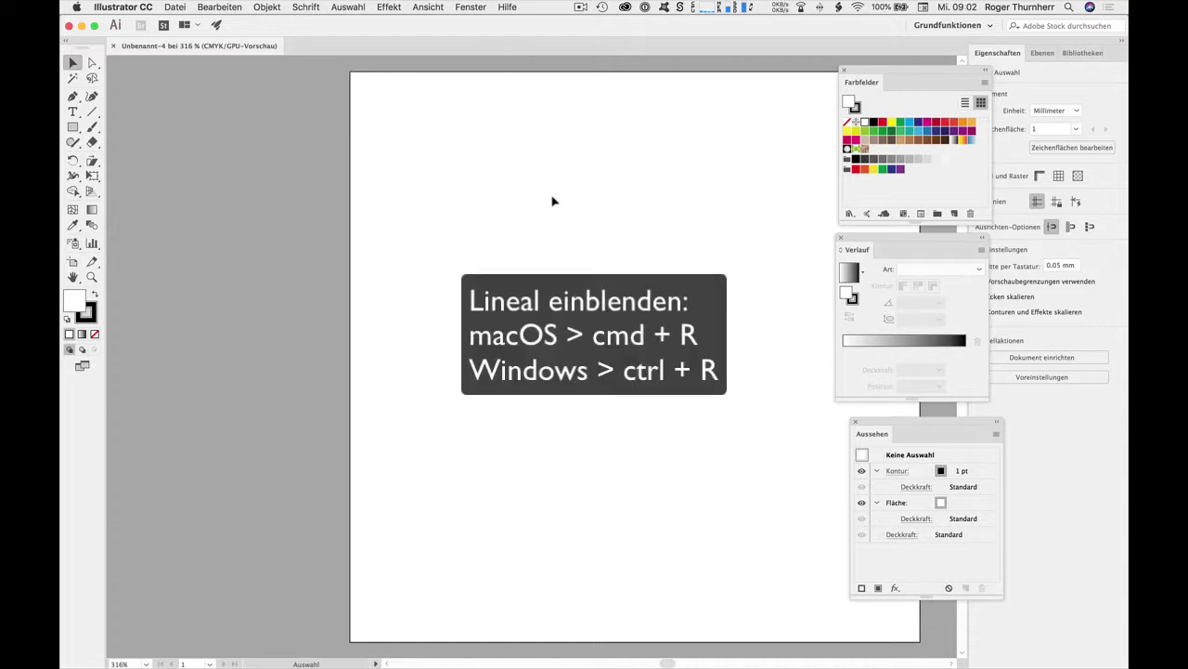
{"action": "key", "text": "ctrl+r"}
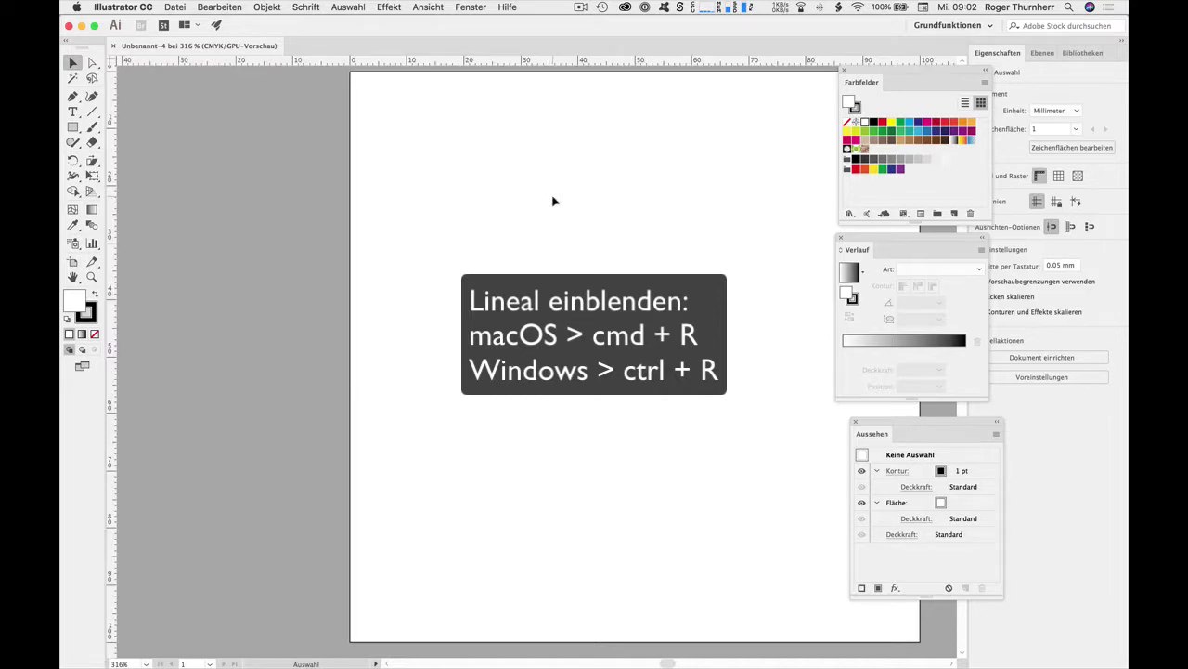
{"action": "left_click", "coordinate": [437, 8]}
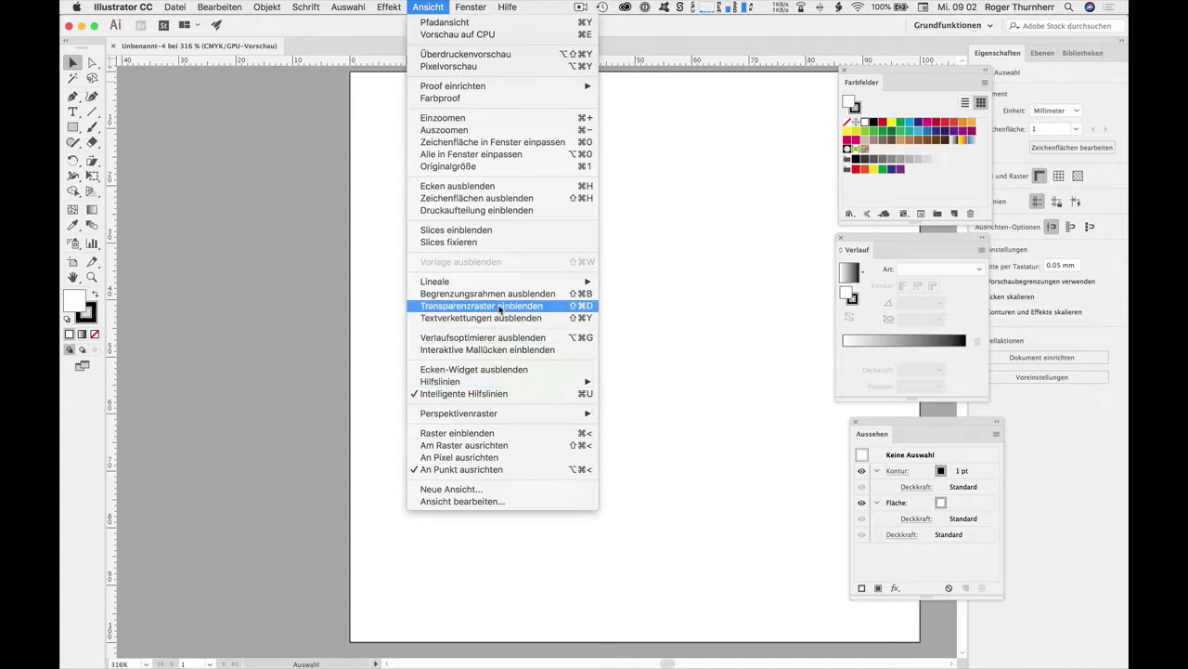
{"action": "mouse_move", "coordinate": [501, 281]}
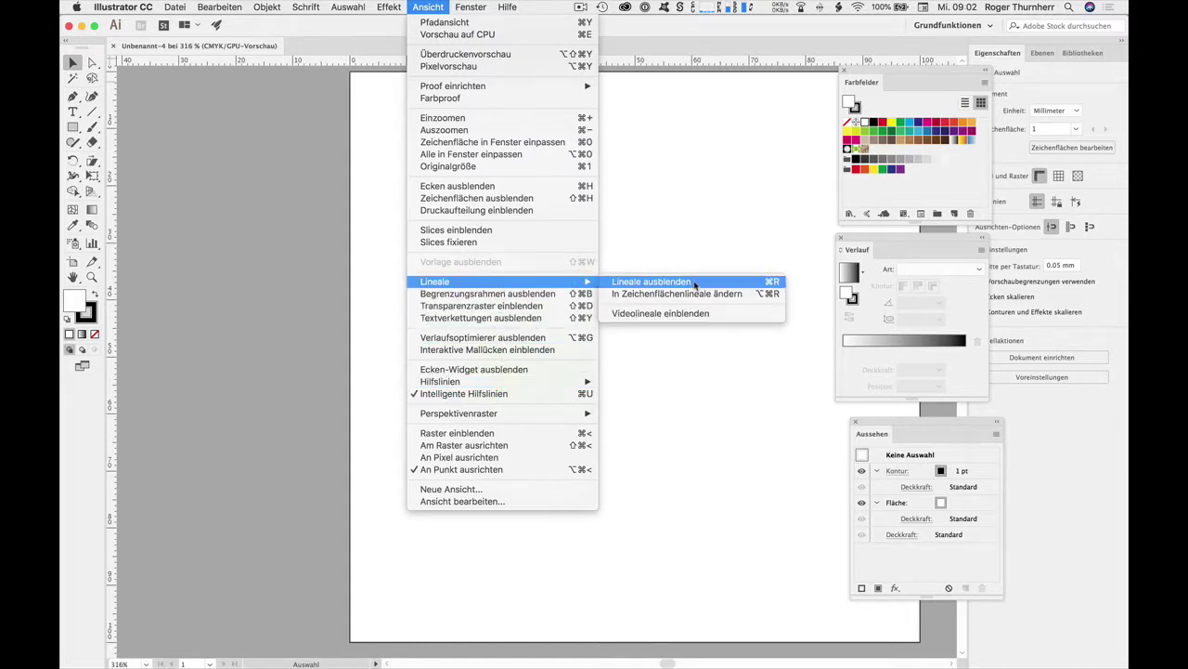
{"action": "left_click", "coordinate": [673, 428]}
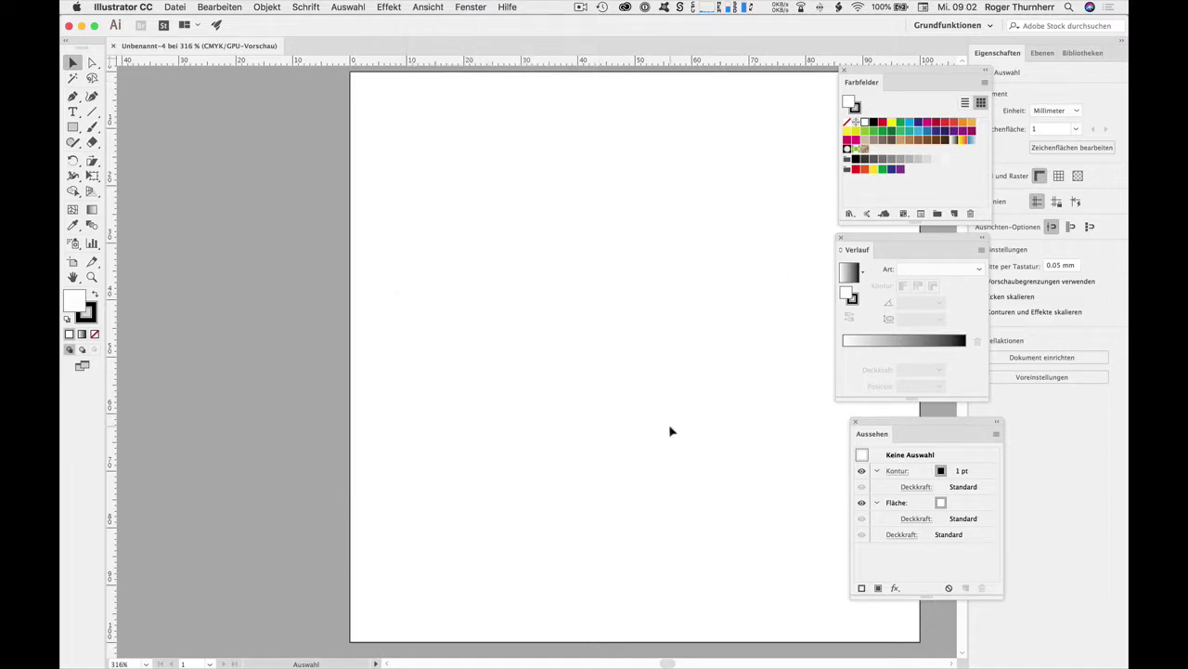
{"action": "scroll", "coordinate": [548, 294], "scroll_direction": "right", "scroll_amount": 3}
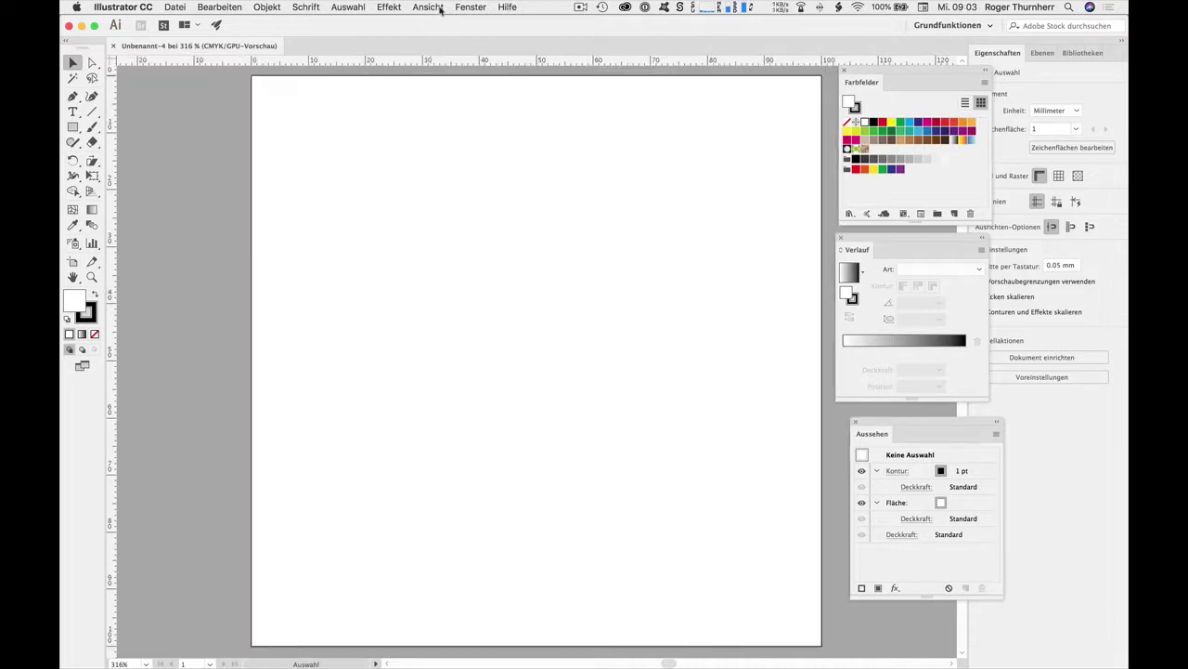
- Unlock guides and place a vertical guide at X 50 mm
{"action": "left_click", "coordinate": [428, 7]}
{"action": "mouse_move", "coordinate": [440, 381]}
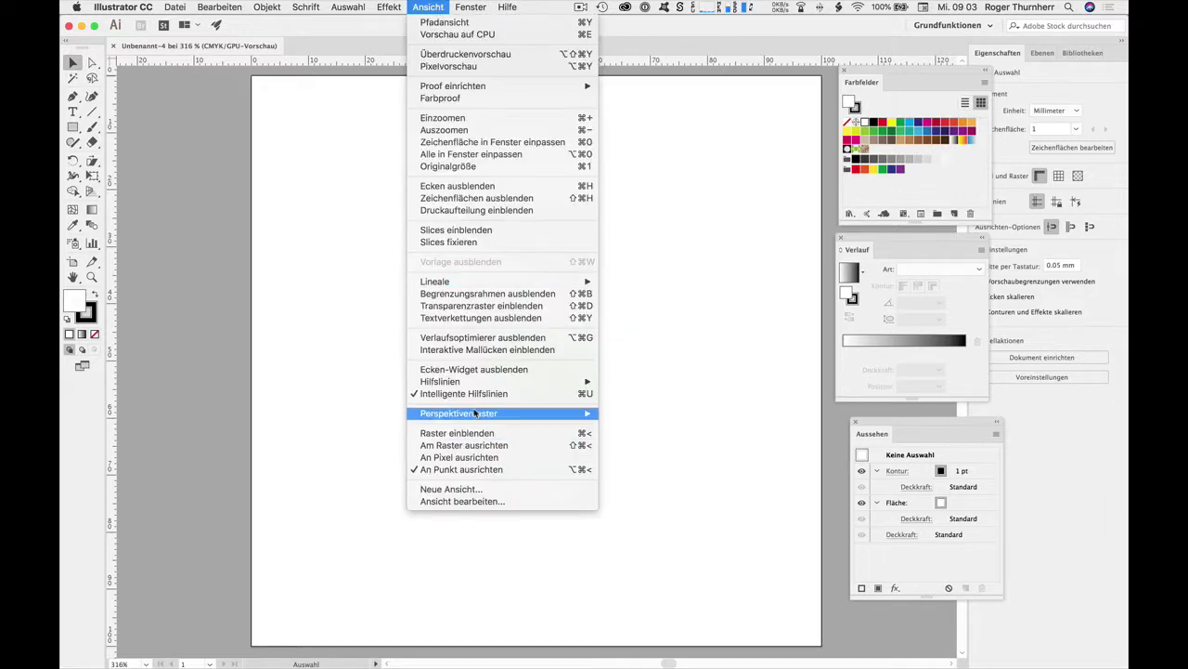
{"action": "left_click", "coordinate": [655, 393]}
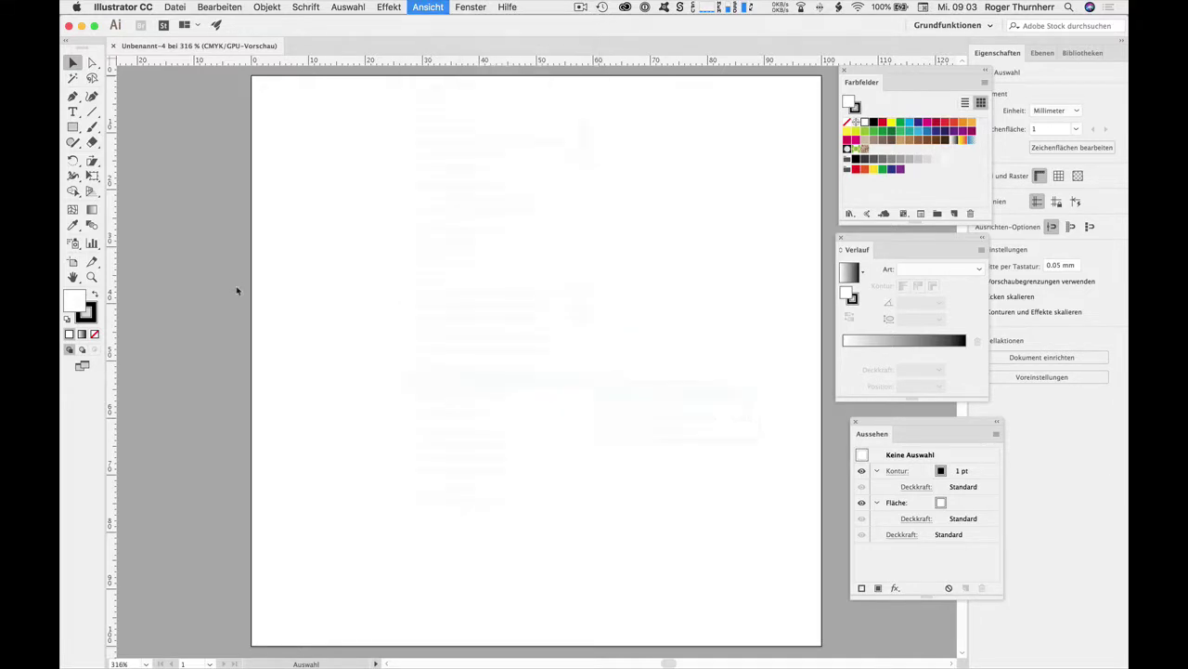
{"action": "left_click_drag", "start_coordinate": [112, 291], "coordinate": [517, 306]}
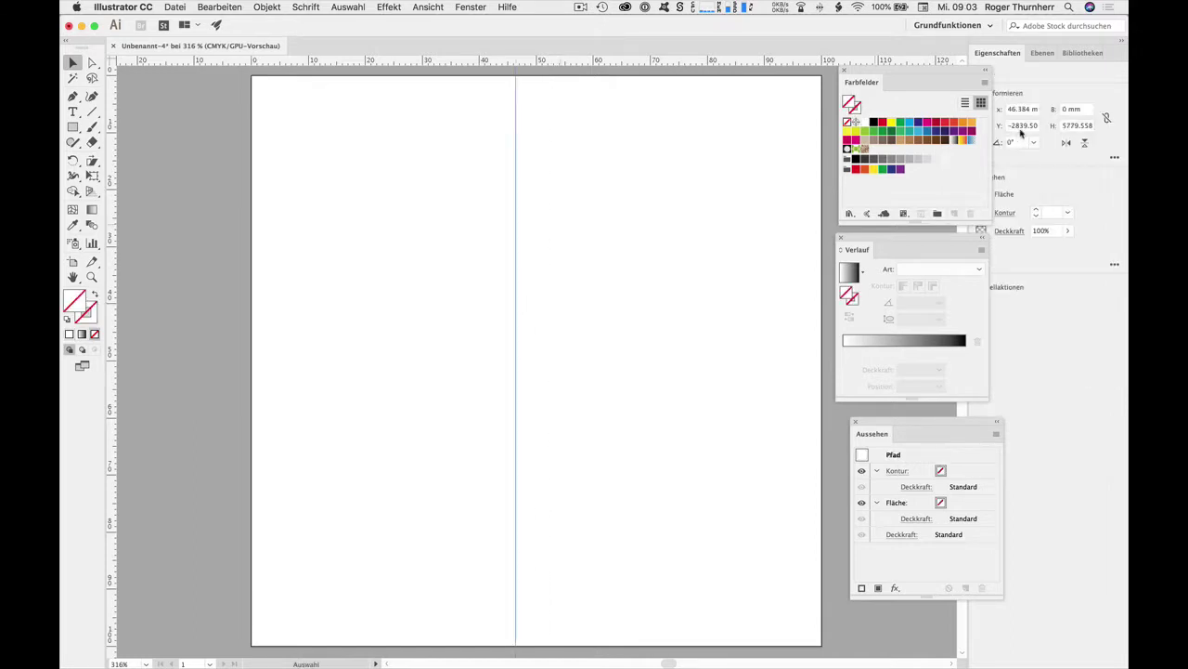
{"action": "left_click", "coordinate": [1018, 110]}
{"action": "type", "text": "50"}
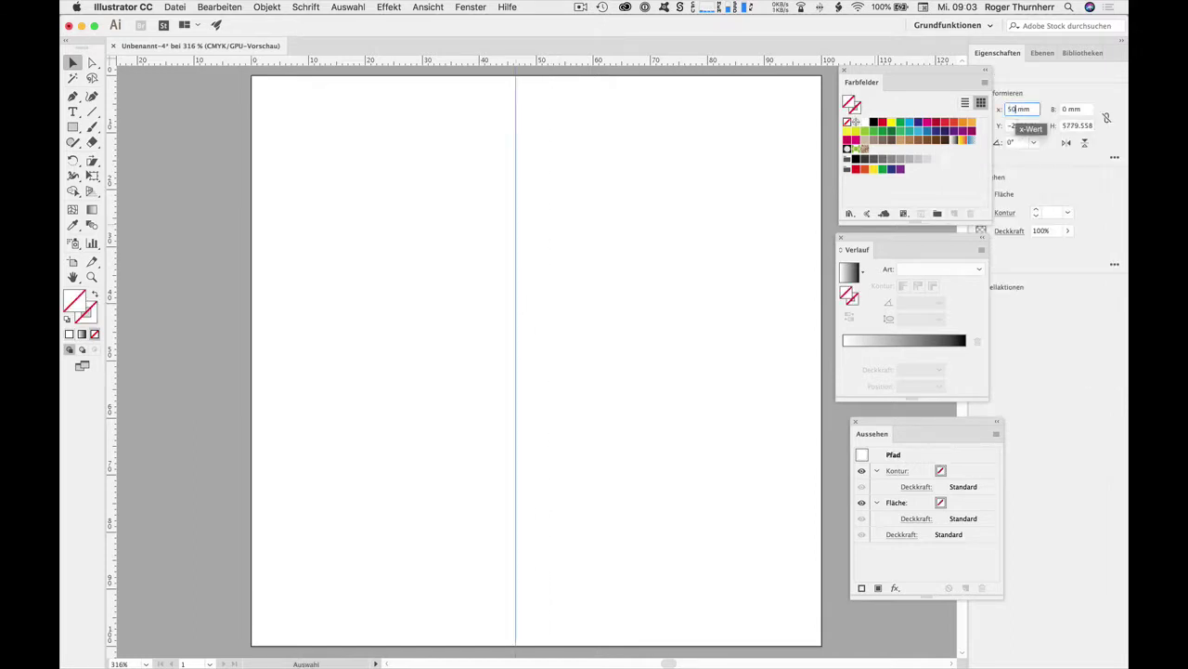
{"action": "key", "text": "Return"}
- Add a horizontal guide through the artboard centre, then lock the guides
{"action": "mouse_move", "coordinate": [658, 61]}
{"action": "left_mouse_down"}
{"action": "mouse_move", "coordinate": [653, 397]}
{"action": "mouse_move", "coordinate": [656, 335]}
{"action": "left_mouse_up"}
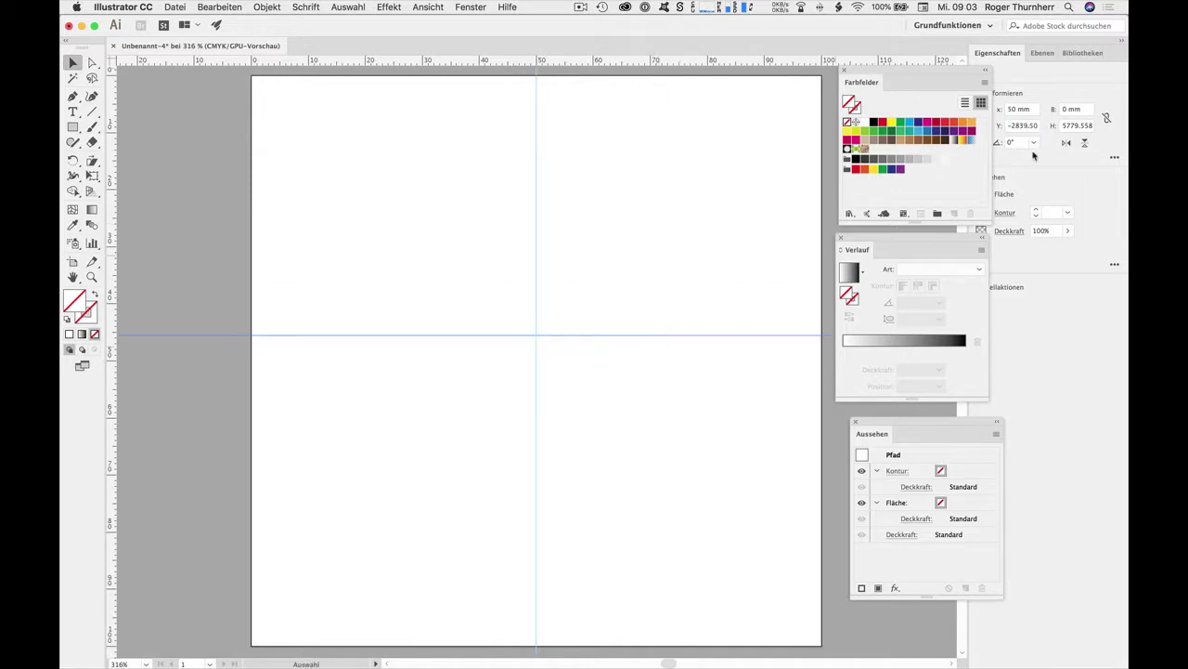
{"action": "left_click", "coordinate": [1021, 126]}
{"action": "type", "text": "50"}
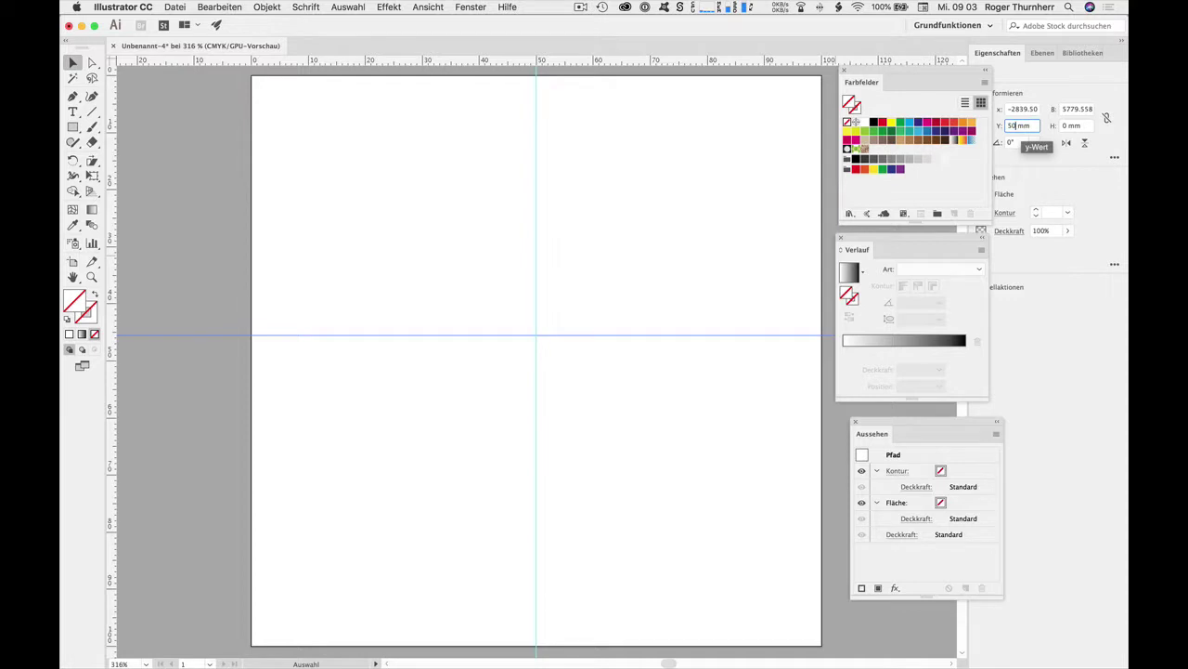
{"action": "key", "text": "Return"}
{"action": "left_click", "coordinate": [618, 407]}
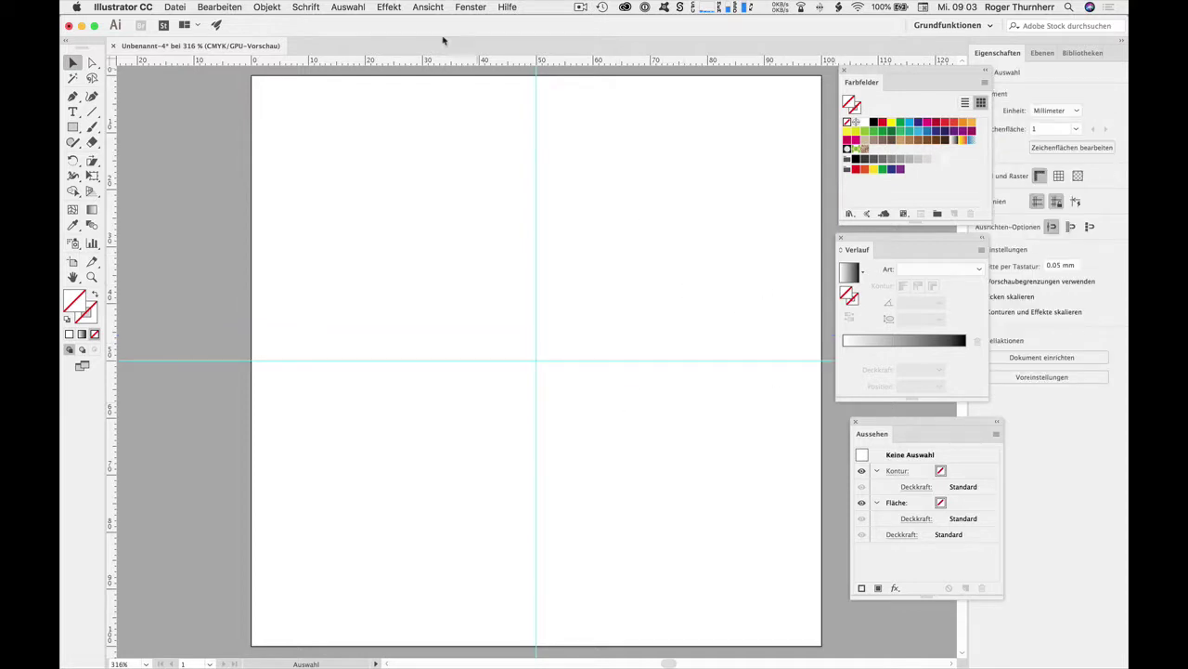
{"action": "left_click", "coordinate": [429, 7]}
{"action": "mouse_move", "coordinate": [440, 380]}
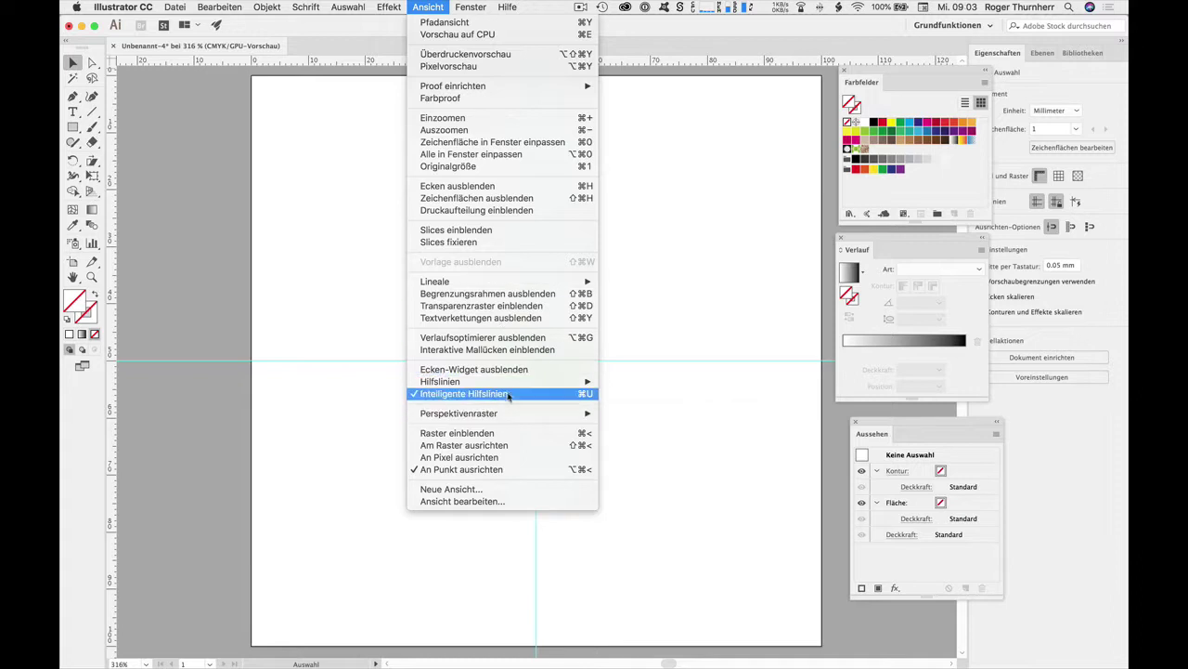
{"action": "left_click", "coordinate": [658, 394]}
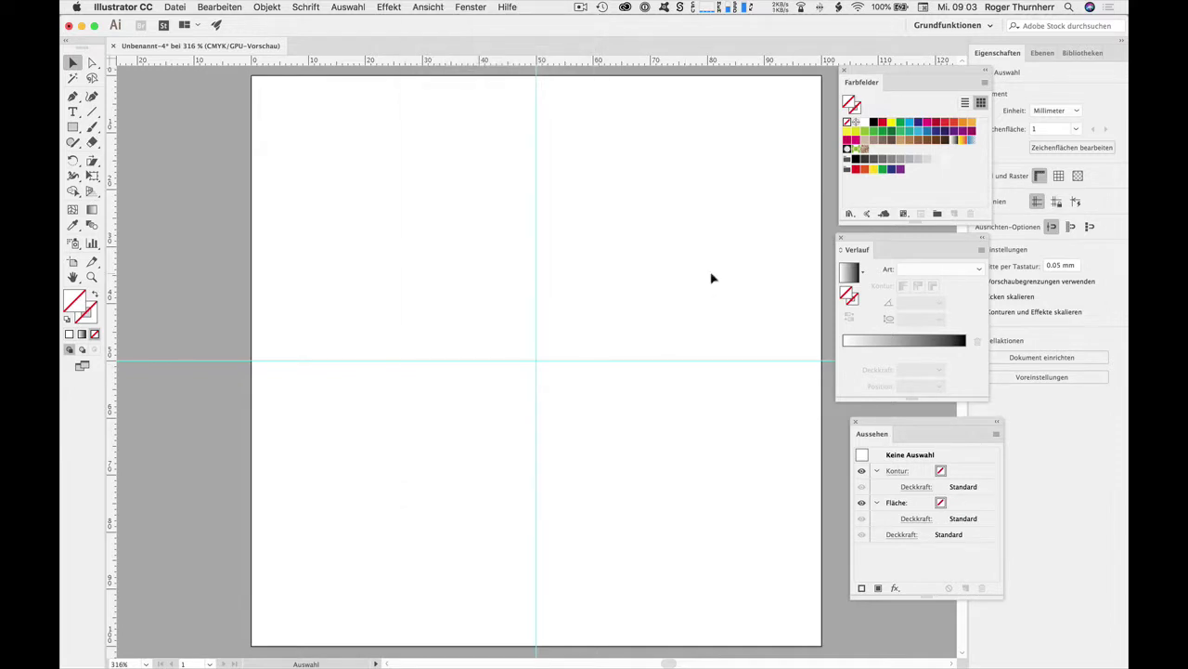
- Draw a rectangle over the artboard's upper half with a 90° linear gradient
{"action": "left_click", "coordinate": [73, 126]}
{"action": "left_click_drag", "start_coordinate": [250, 75], "coordinate": [823, 361]}
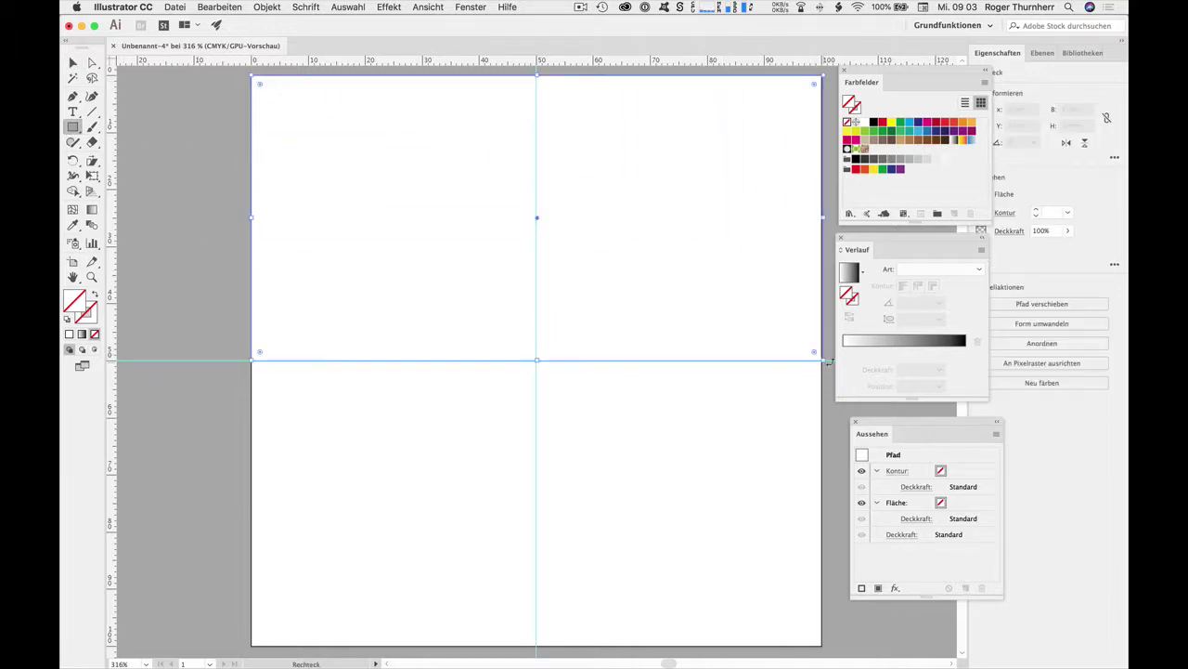
{"action": "left_click", "coordinate": [953, 140]}
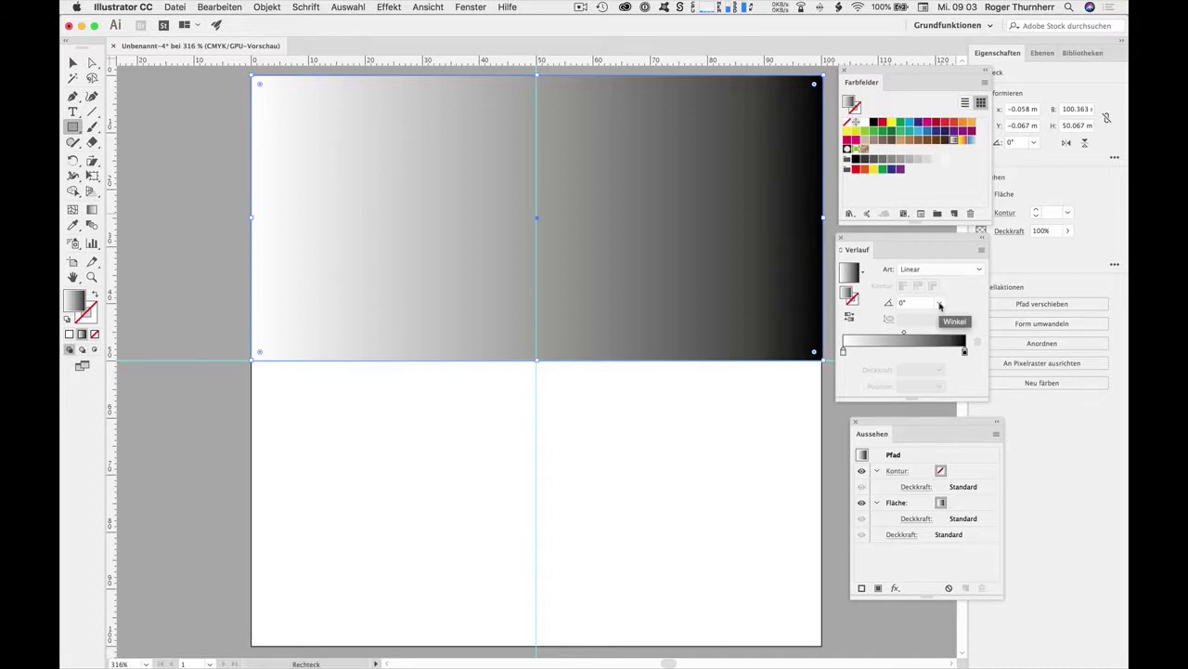
{"action": "left_click", "coordinate": [939, 304]}
{"action": "left_click", "coordinate": [973, 373]}
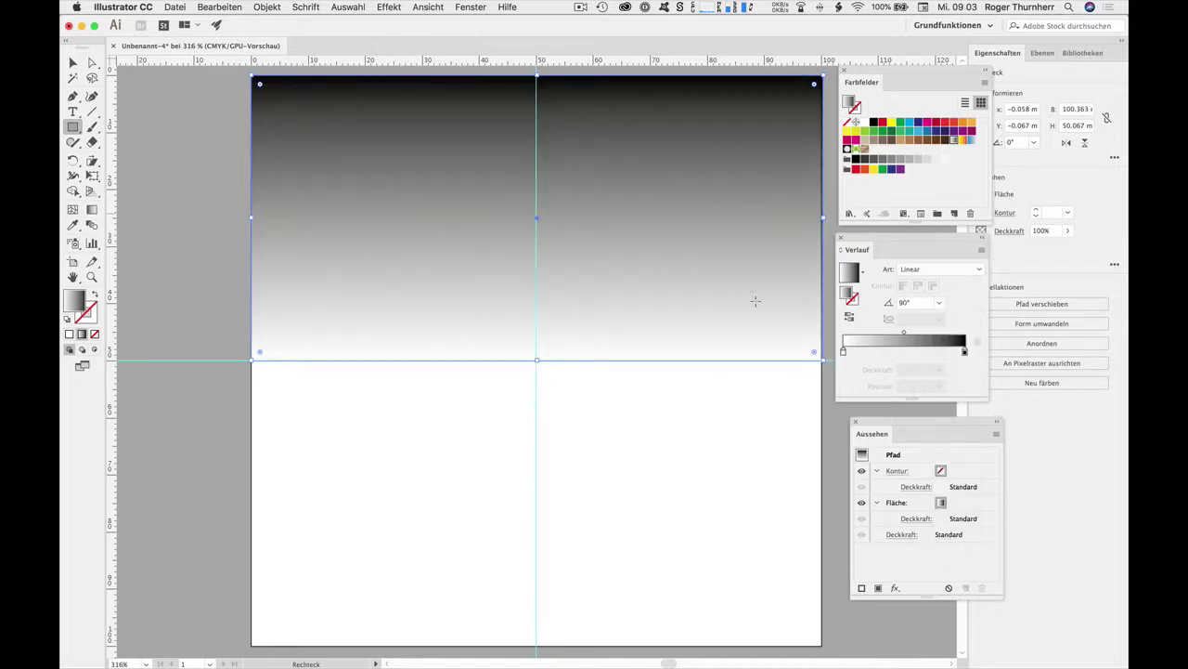
- Colour the gradient's dark stop blue and move it to 75.54%
{"action": "double_click", "coordinate": [964, 352]}
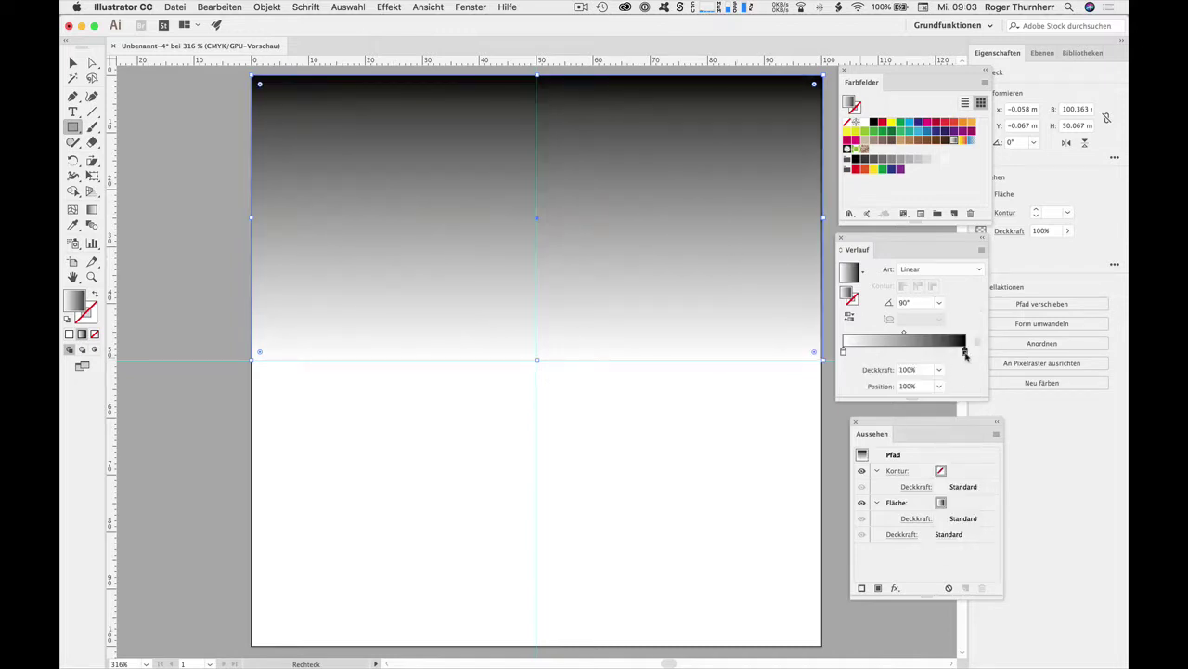
{"action": "left_click", "coordinate": [829, 402]}
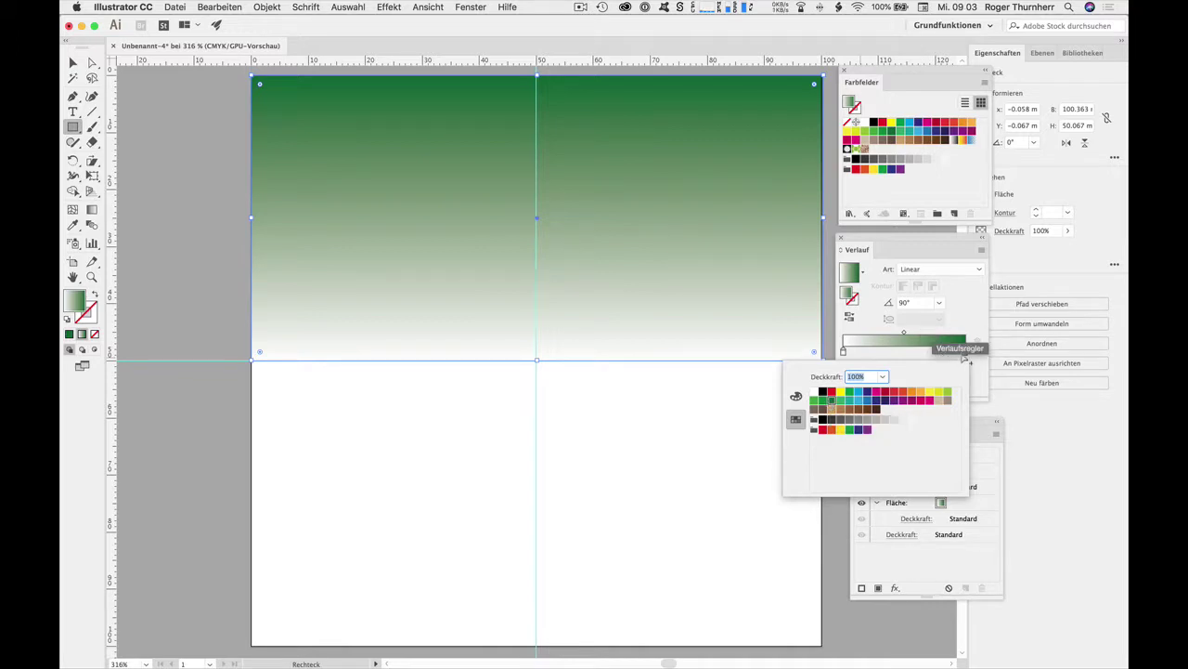
{"action": "left_click", "coordinate": [868, 400]}
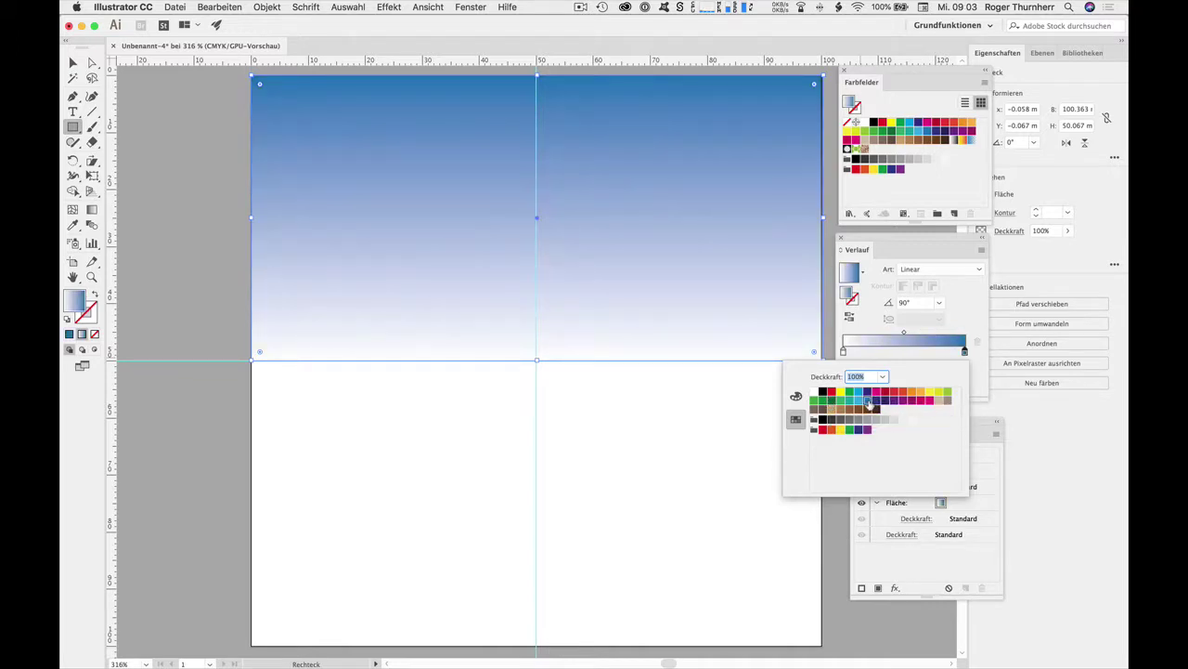
{"action": "left_click", "coordinate": [965, 351]}
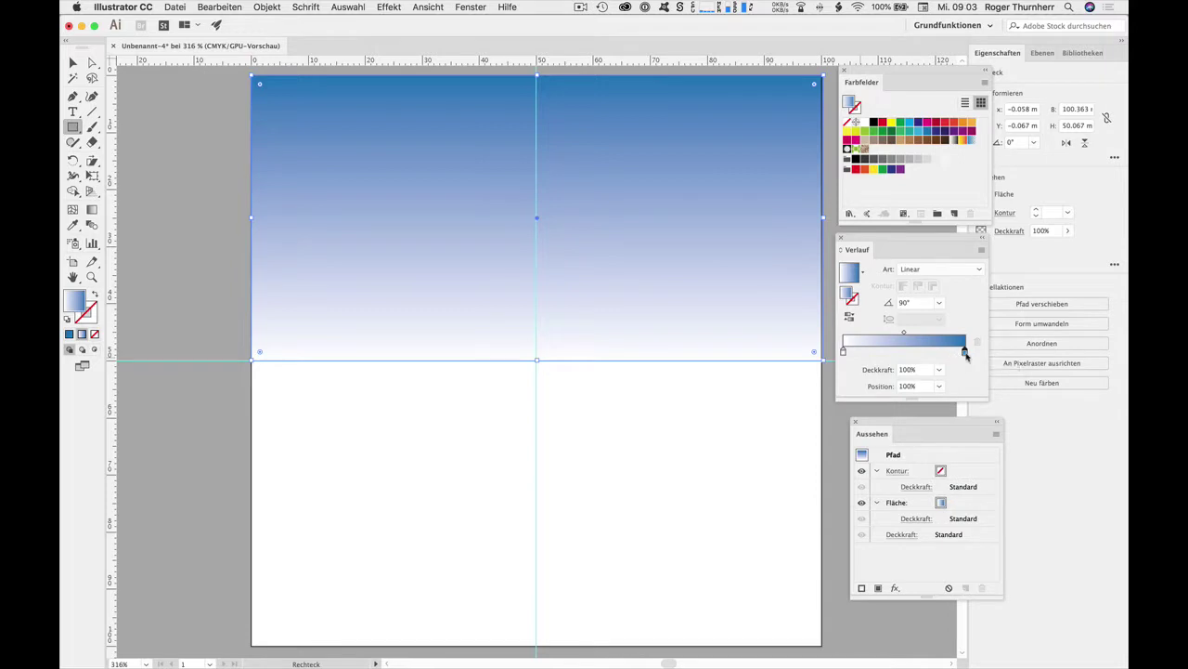
{"action": "left_click_drag", "start_coordinate": [965, 351], "coordinate": [935, 352]}
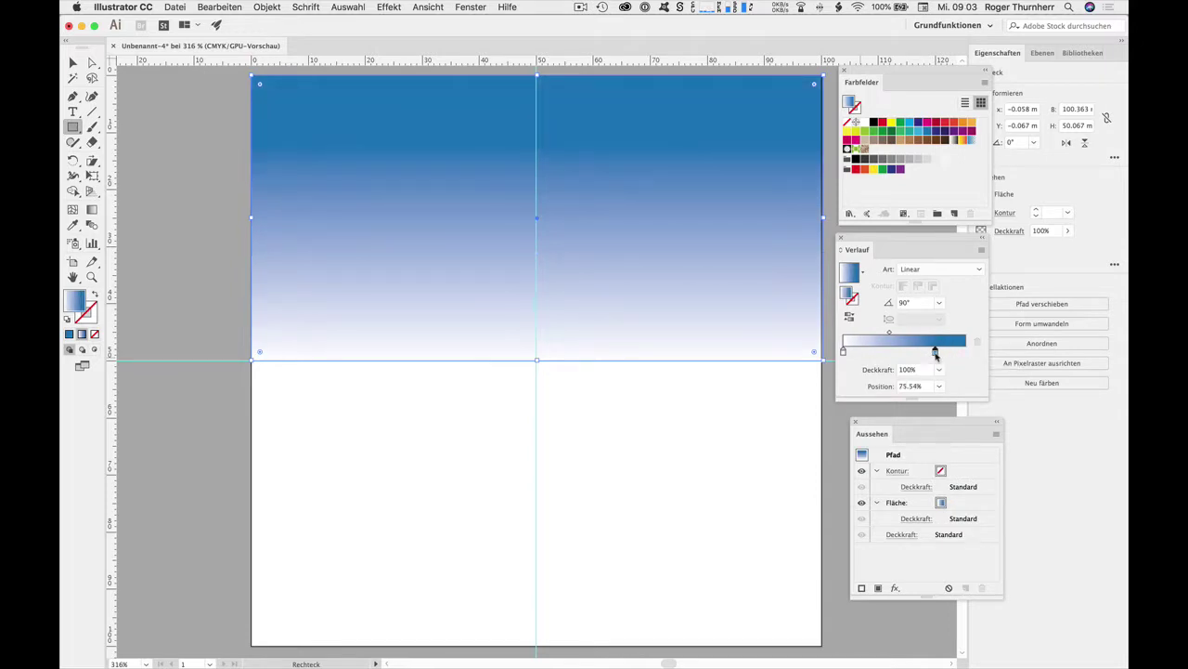
{"action": "left_click", "coordinate": [74, 65]}
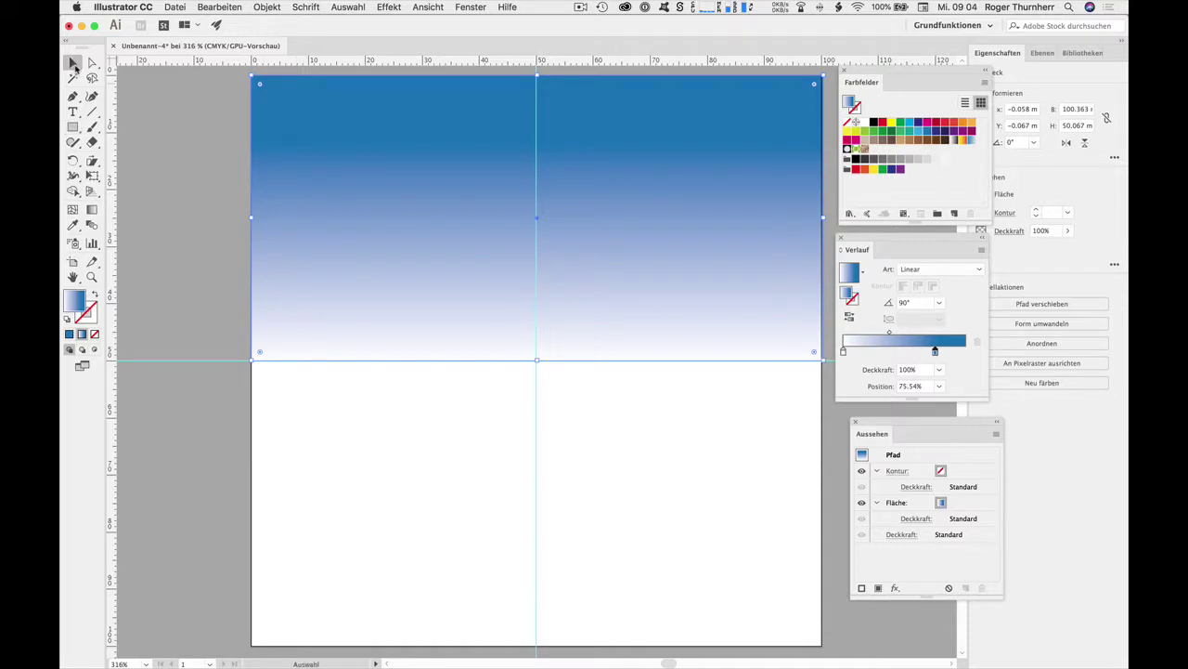
- Copy the sky rectangle straight down below the horizon and recolour its end stop green
{"action": "left_click", "coordinate": [146, 153]}
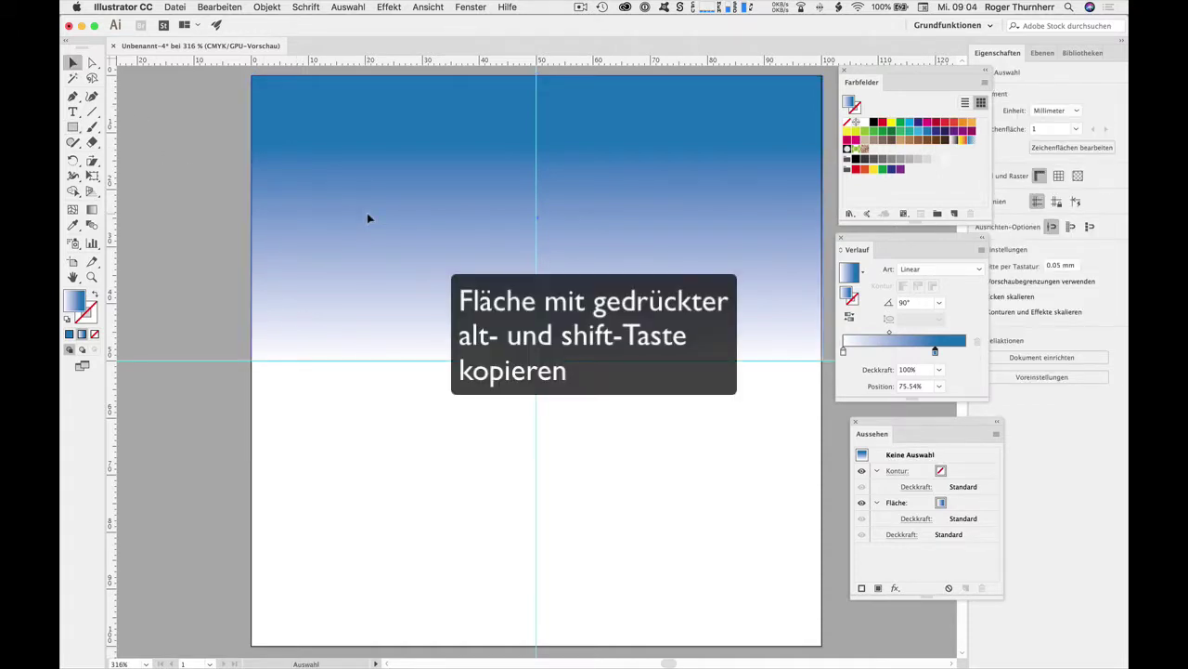
{"action": "left_click_drag", "start_coordinate": [368, 218], "coordinate": [372, 500]}
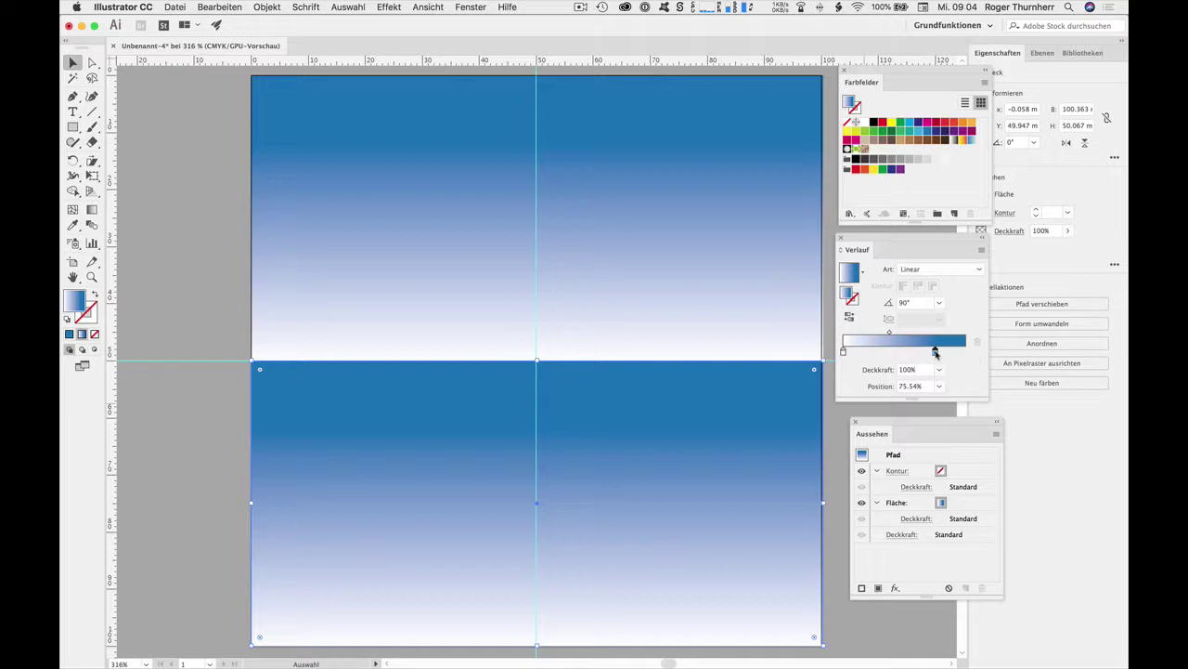
{"action": "double_click", "coordinate": [935, 351]}
{"action": "left_click", "coordinate": [823, 401]}
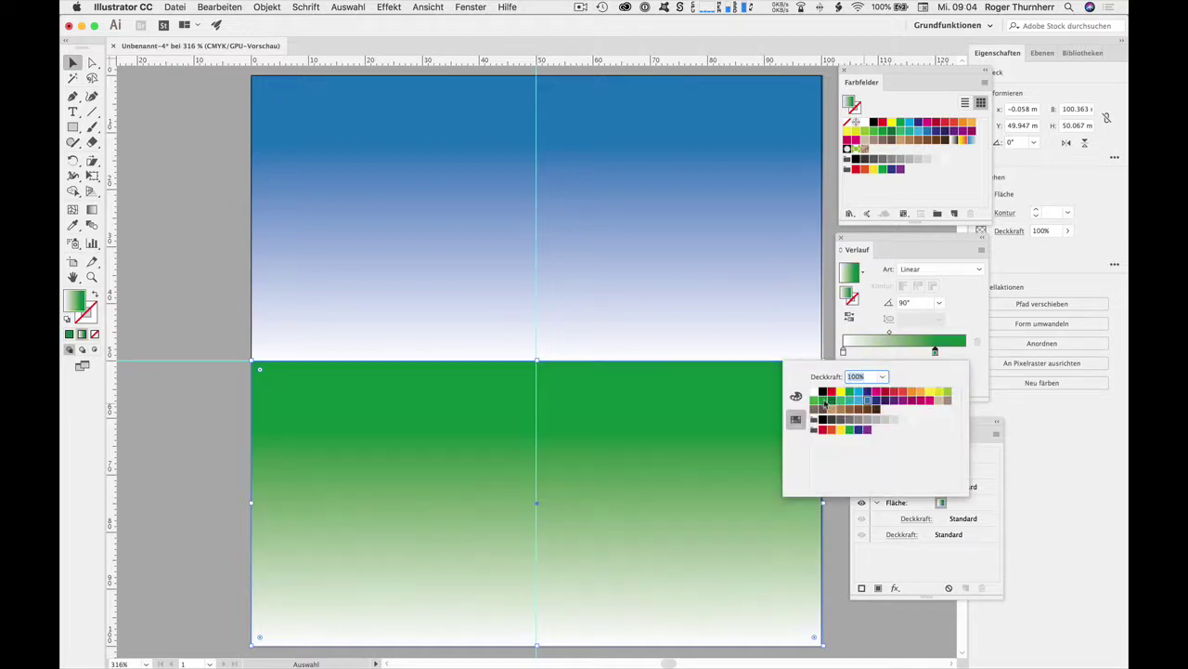
{"action": "left_click", "coordinate": [224, 274]}
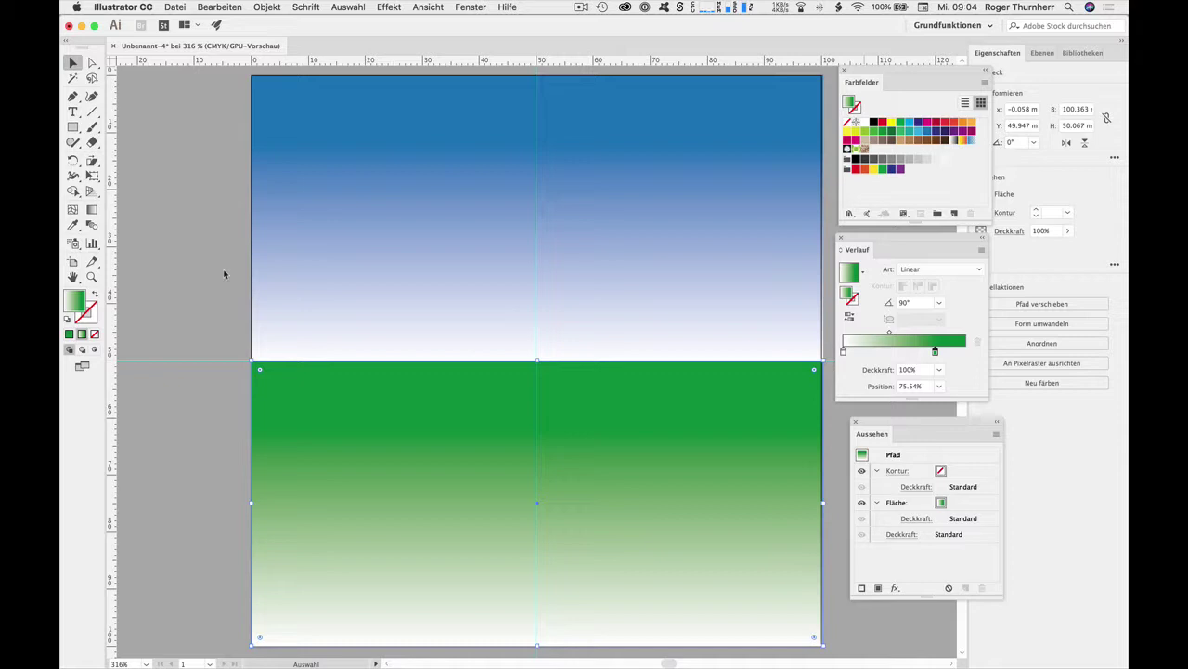
- Rename Ebene 1 to Hintergrund in the Layers panel
{"action": "left_click", "coordinate": [1042, 53]}
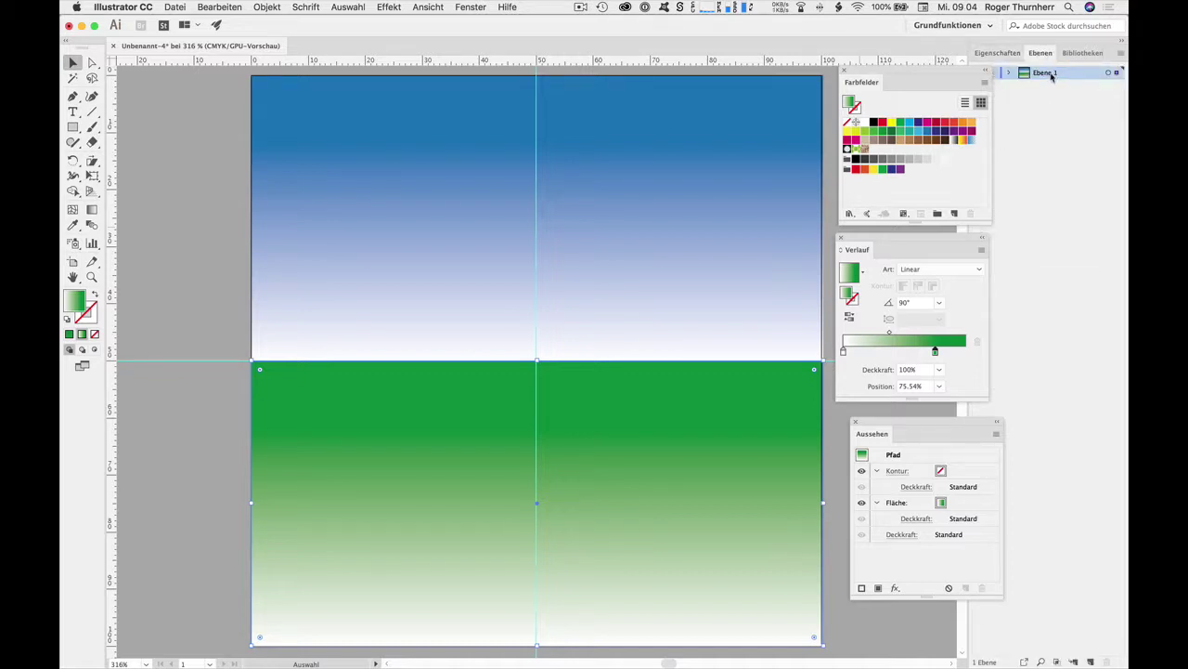
{"action": "double_click", "coordinate": [1049, 74]}
{"action": "type", "text": "Hint"}
{"action": "type", "text": "erg"}
{"action": "type", "text": "bene"}
{"action": "left_click", "coordinate": [1046, 117]}
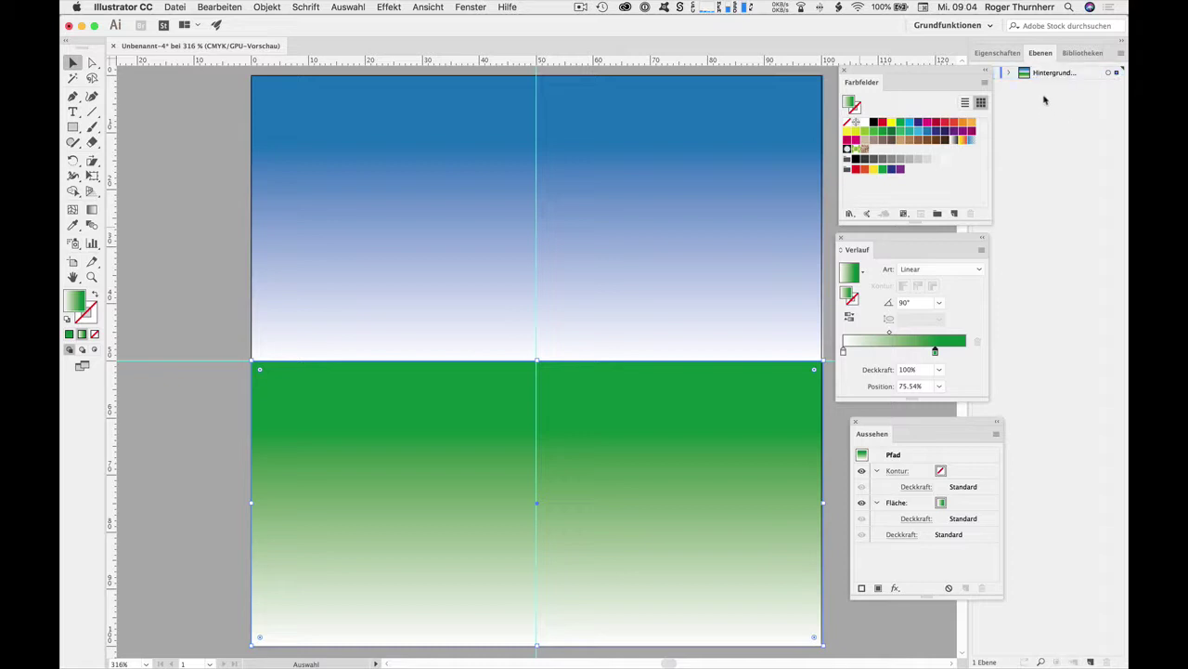
- Lock the Hintergrund layer and add a new layer, Ebene 2, above it
{"action": "left_click_drag", "start_coordinate": [977, 75], "coordinate": [944, 75]}
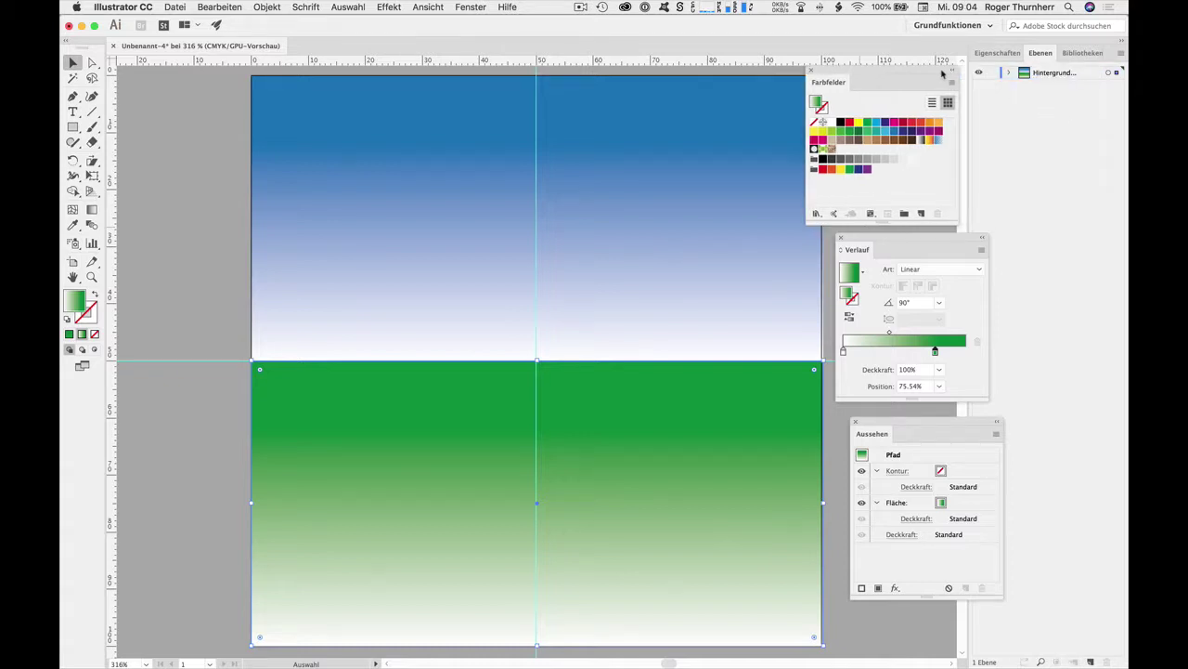
{"action": "left_click", "coordinate": [990, 73]}
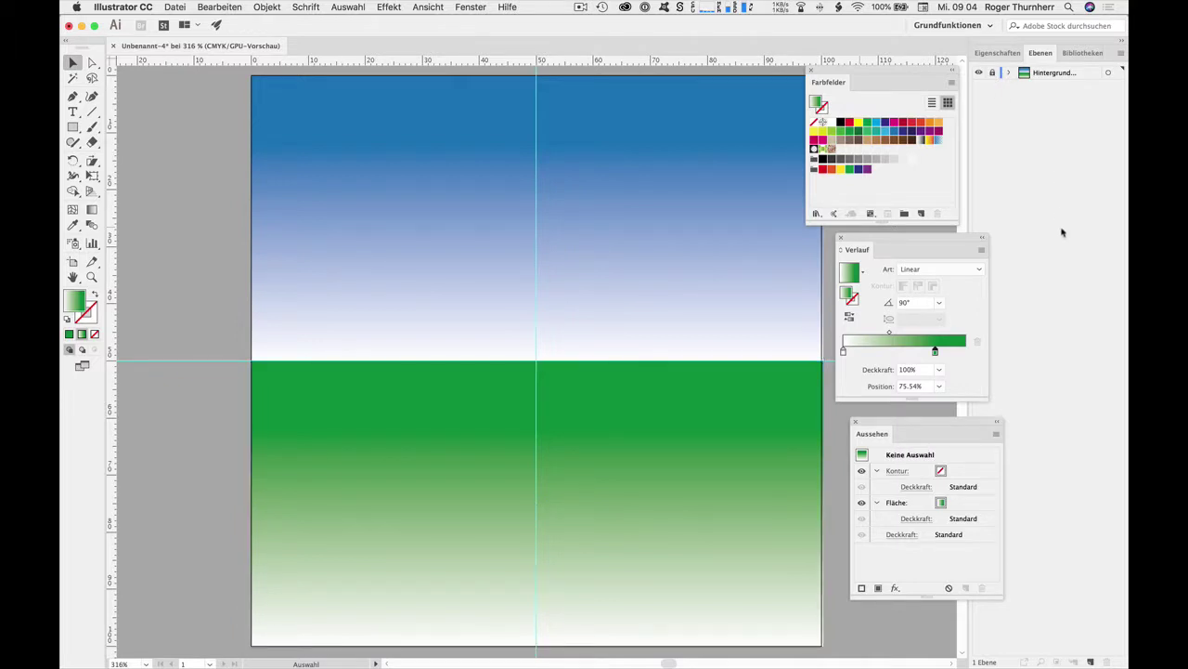
{"action": "left_click", "coordinate": [1092, 662]}
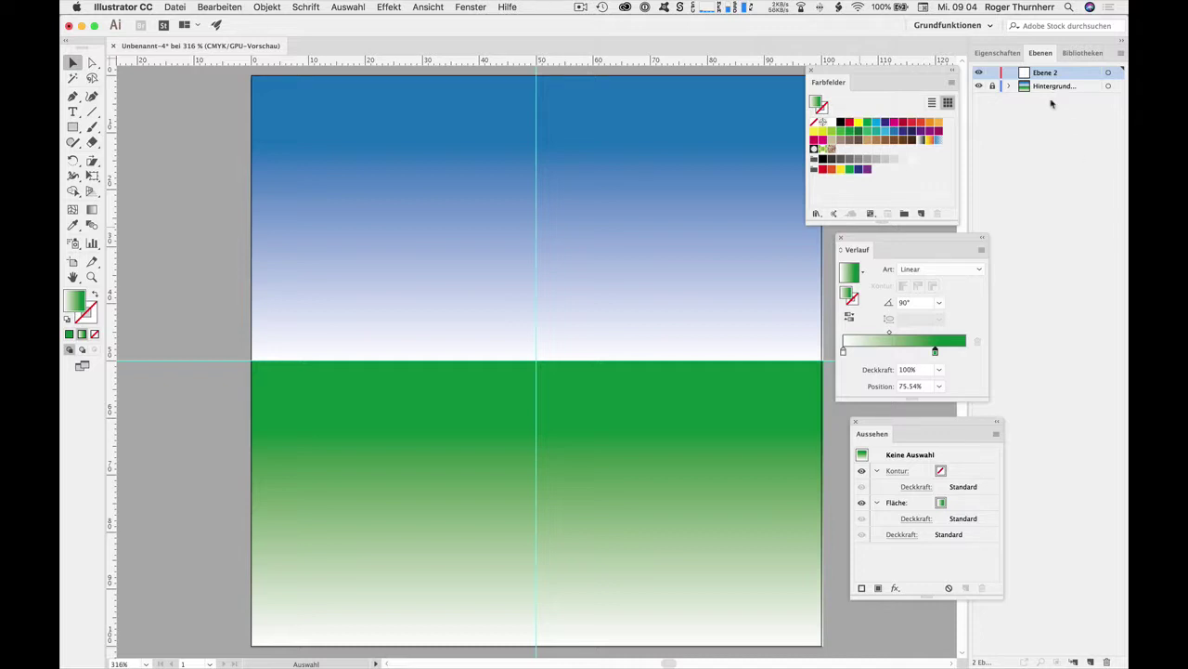
- Draw a square on Ebene 2 centred above the horizon line and select it
{"action": "left_click", "coordinate": [74, 129]}
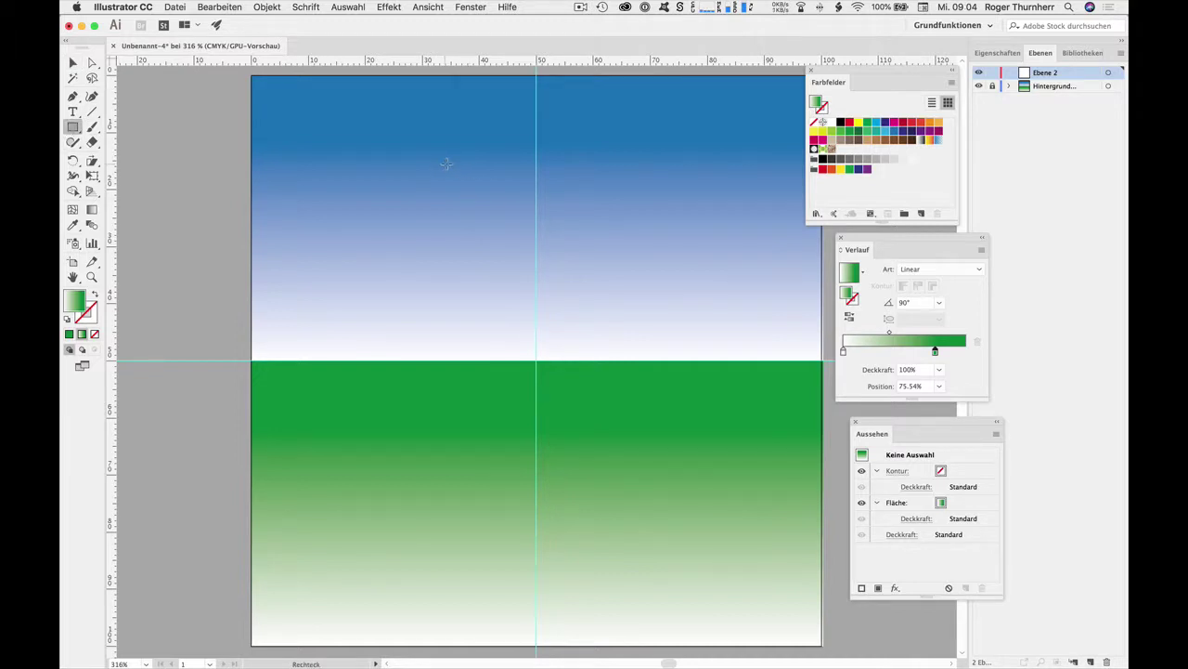
{"action": "mouse_move", "coordinate": [439, 157]}
{"action": "left_mouse_down"}
{"action": "mouse_move", "coordinate": [635, 315]}
{"action": "mouse_move", "coordinate": [644, 338]}
{"action": "left_mouse_up"}
{"action": "left_click", "coordinate": [73, 63]}
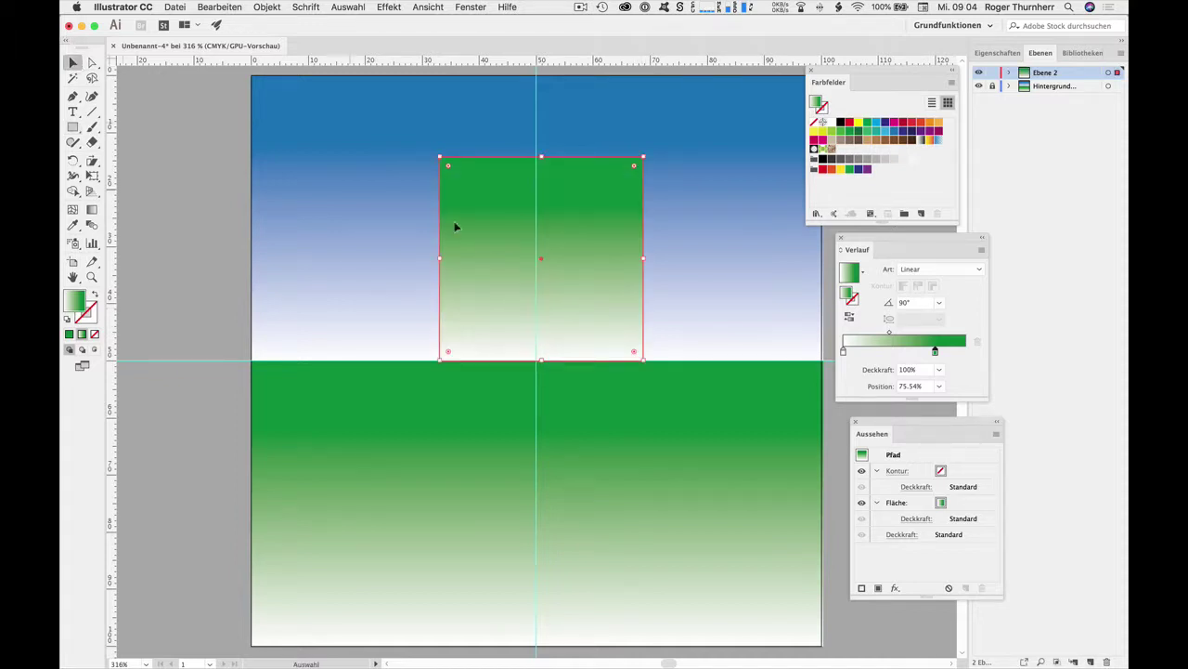
{"action": "key", "text": "super+shift+a"}
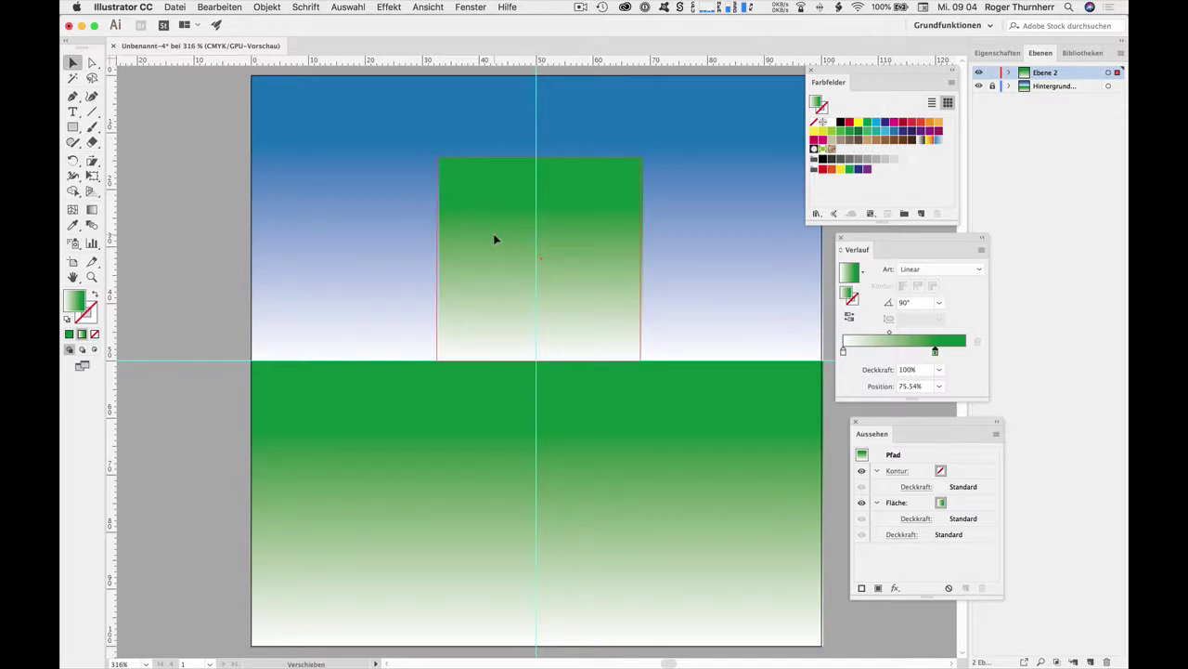
{"action": "left_click", "coordinate": [495, 238]}
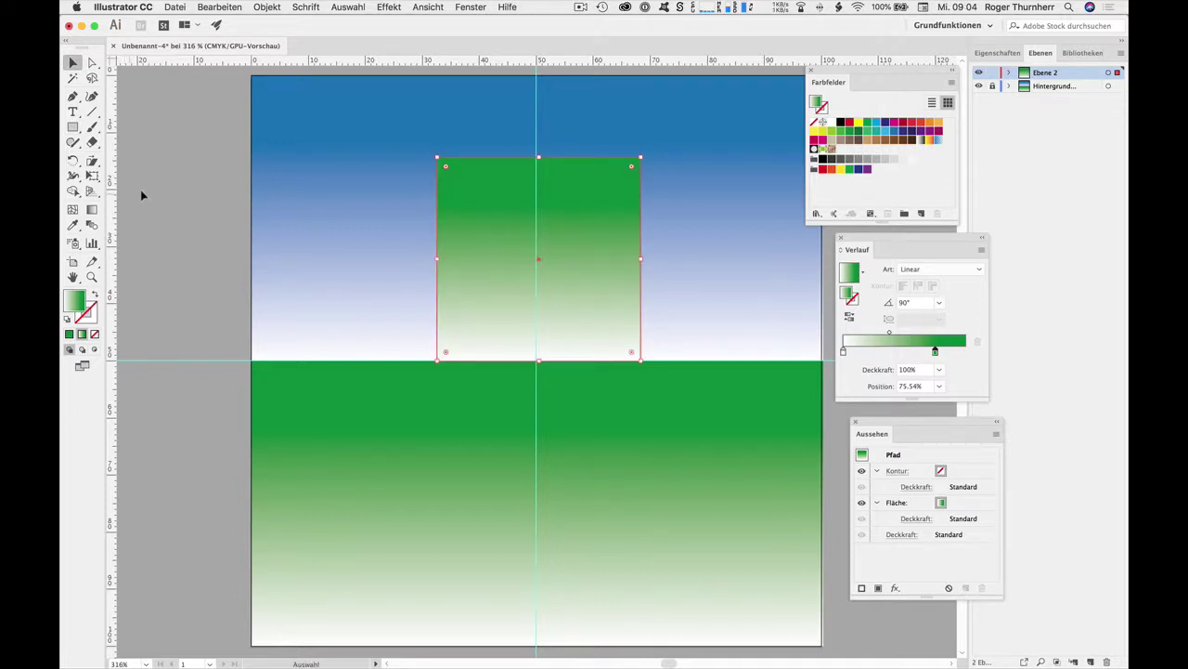
{"action": "left_click", "coordinate": [171, 174]}
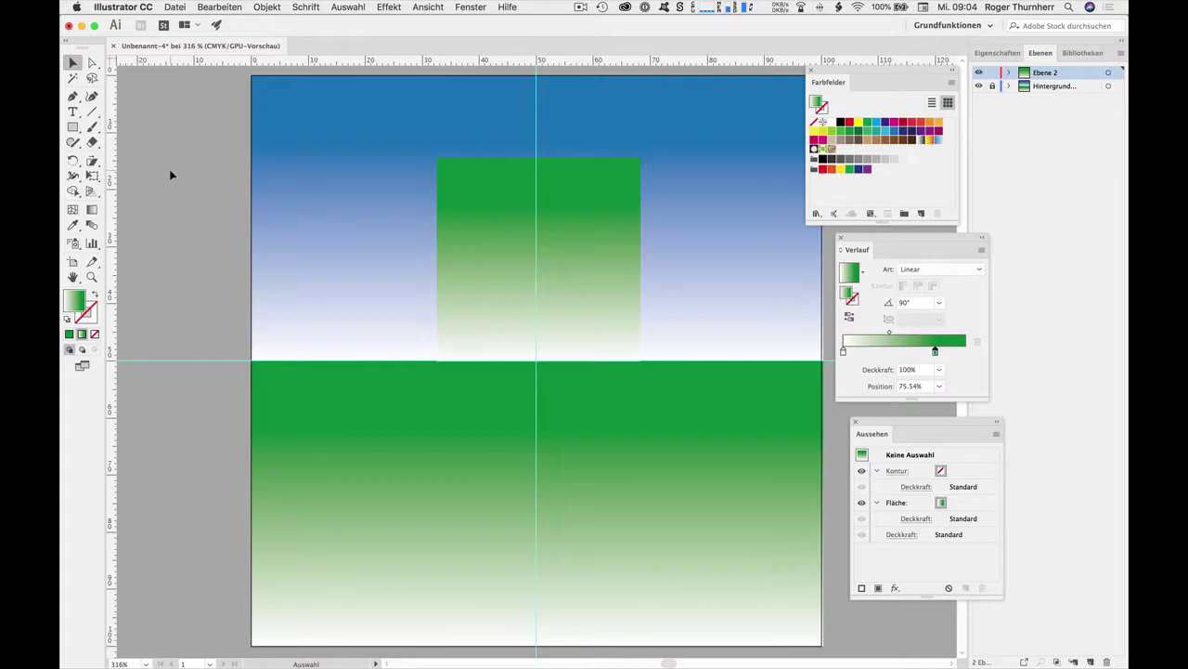
{"action": "left_click", "coordinate": [483, 191]}
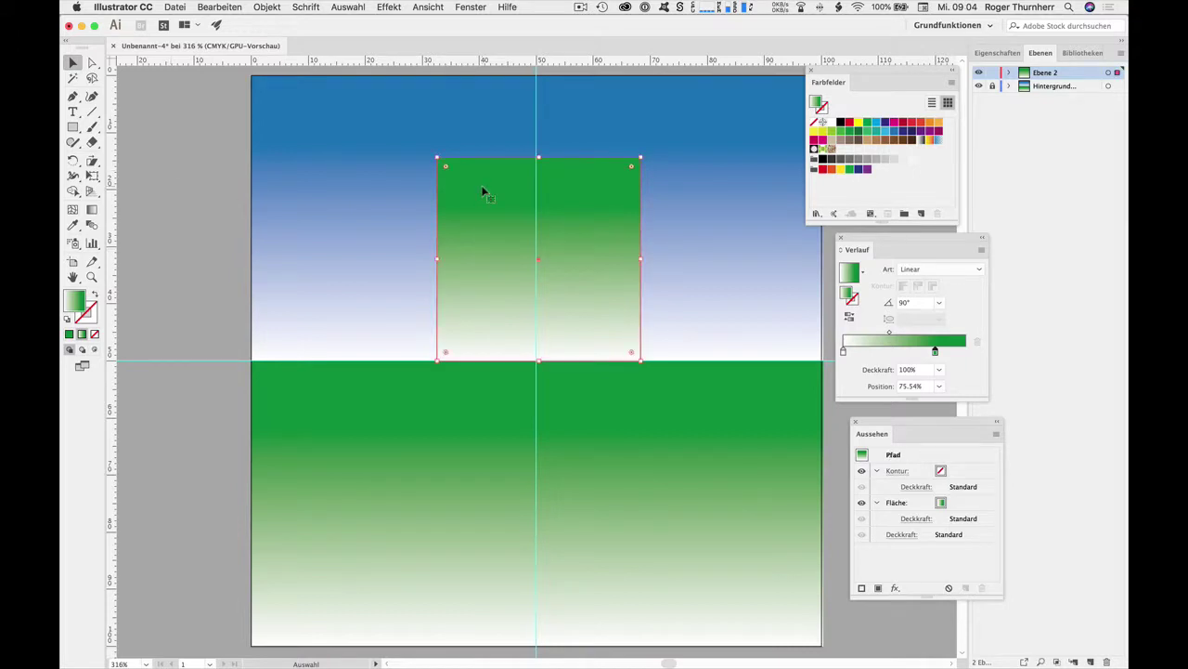
- Apply the black-white gradient at −90° with a 60% black start stop
{"action": "left_click", "coordinate": [921, 140]}
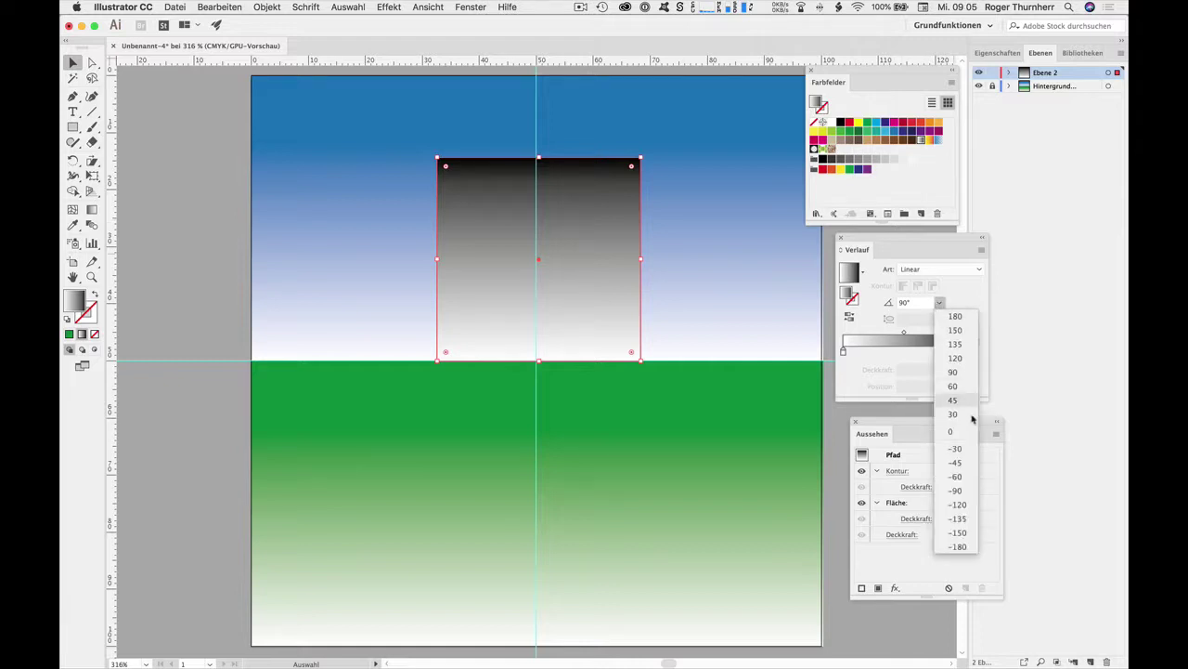
{"action": "left_click", "coordinate": [957, 490]}
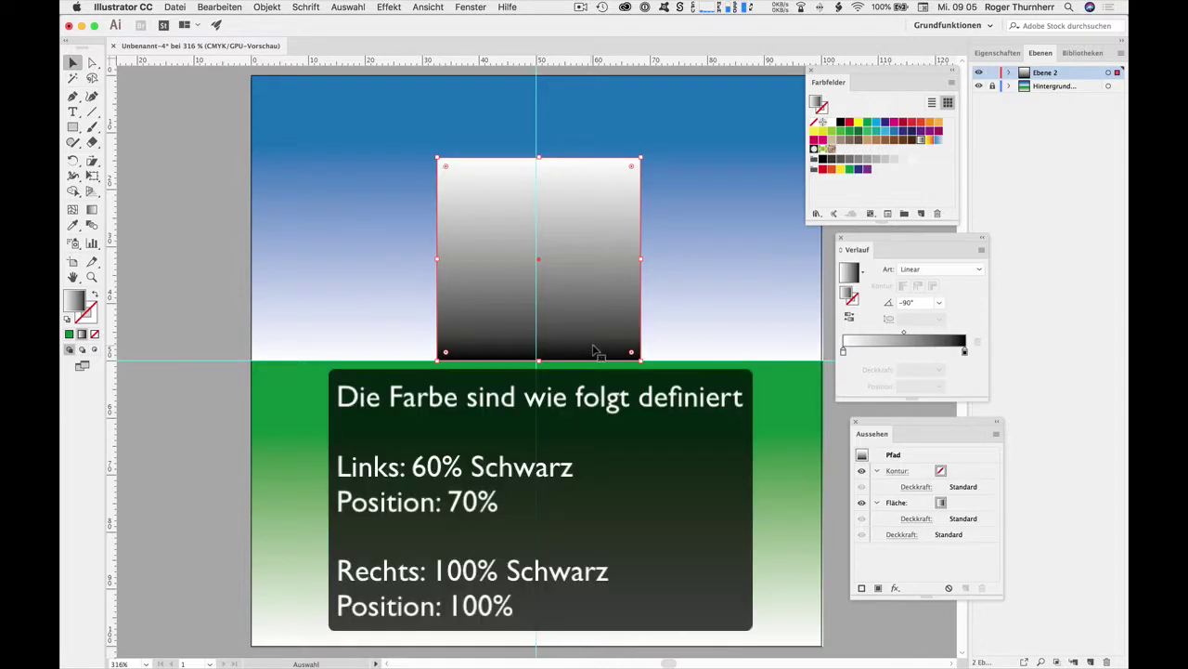
{"action": "double_click", "coordinate": [844, 353]}
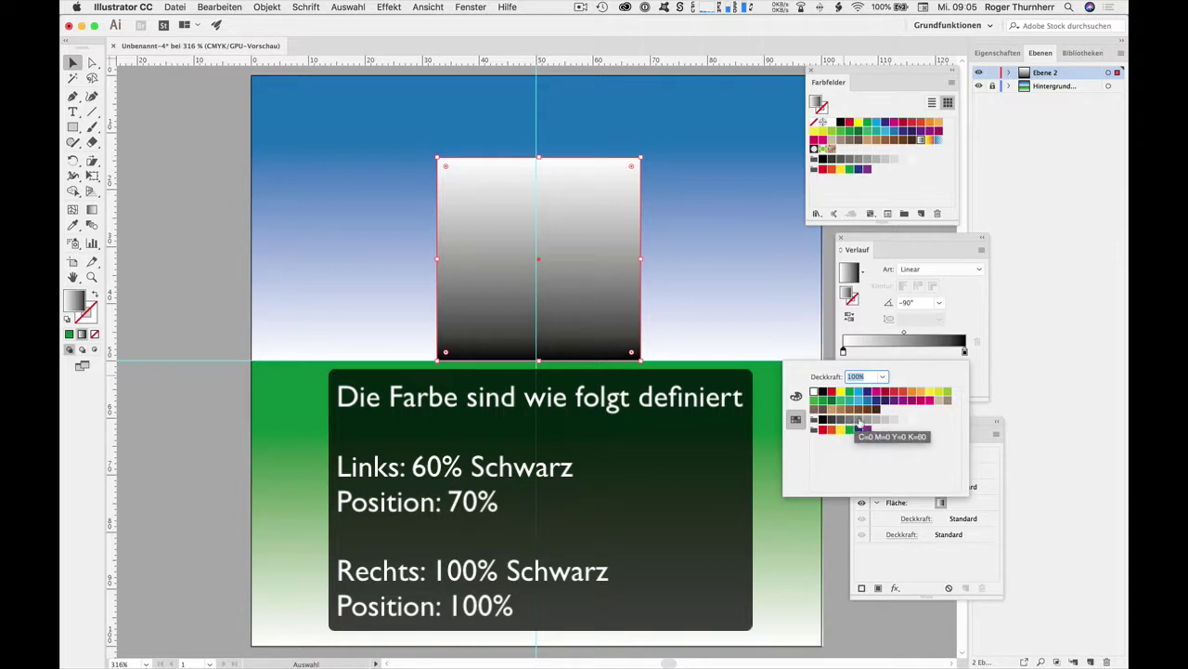
{"action": "left_click", "coordinate": [858, 424]}
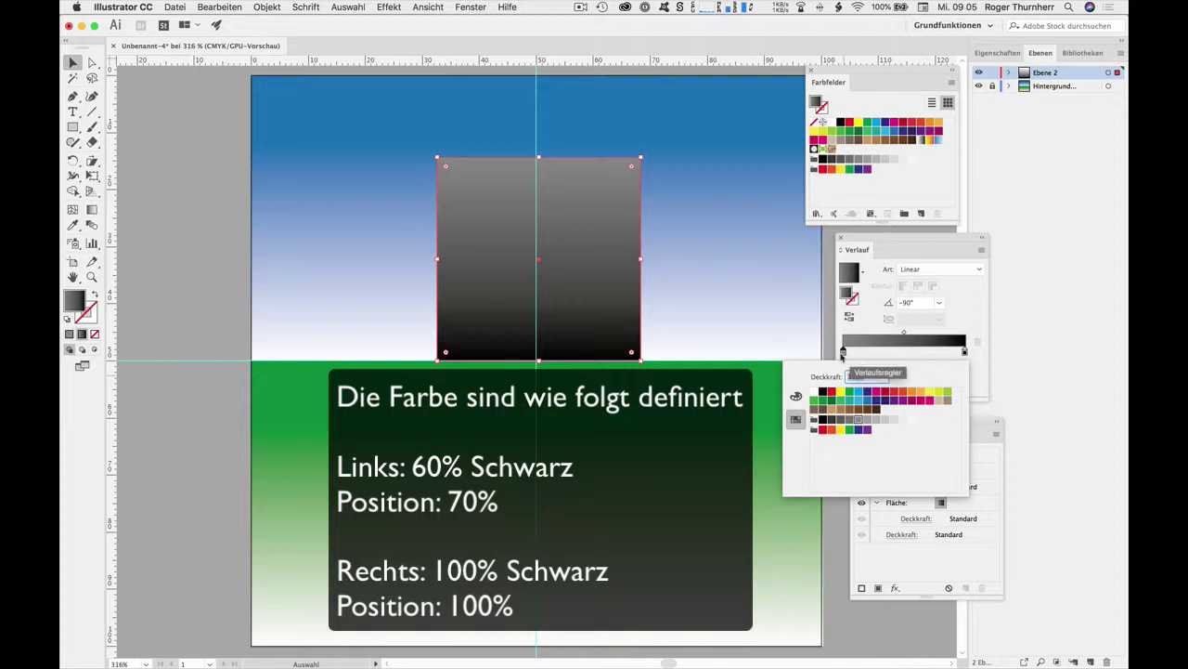
{"action": "left_click", "coordinate": [843, 354]}
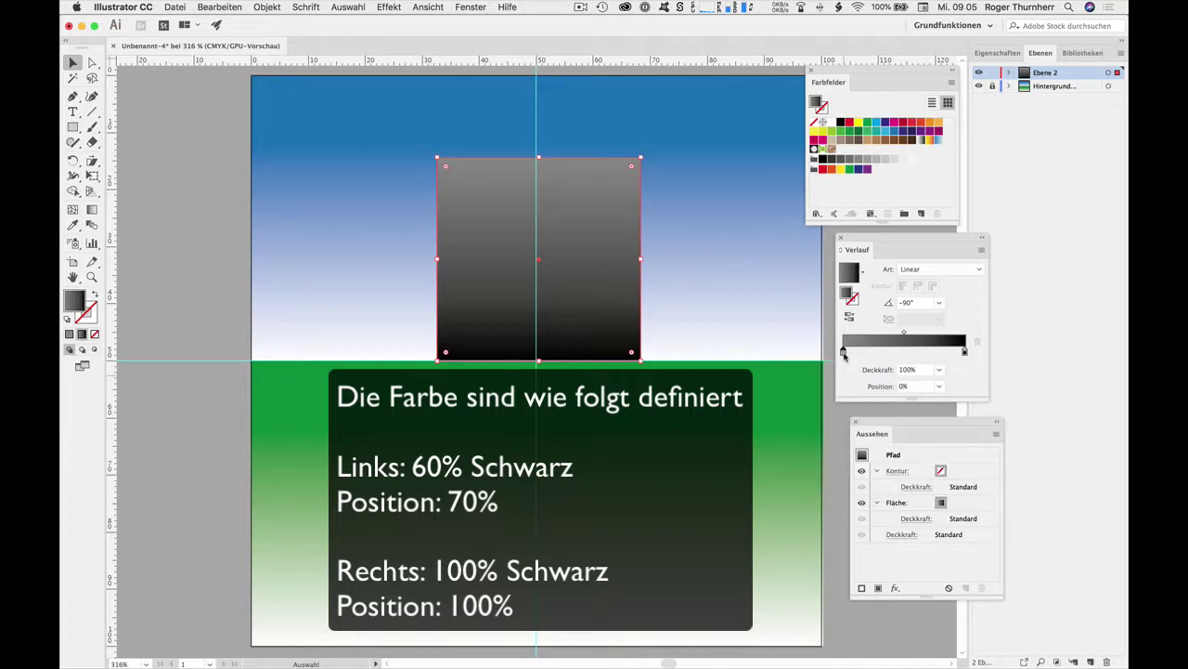
- Move the 60% grey stop to position 70%
{"action": "left_click_drag", "start_coordinate": [843, 354], "coordinate": [897, 351]}
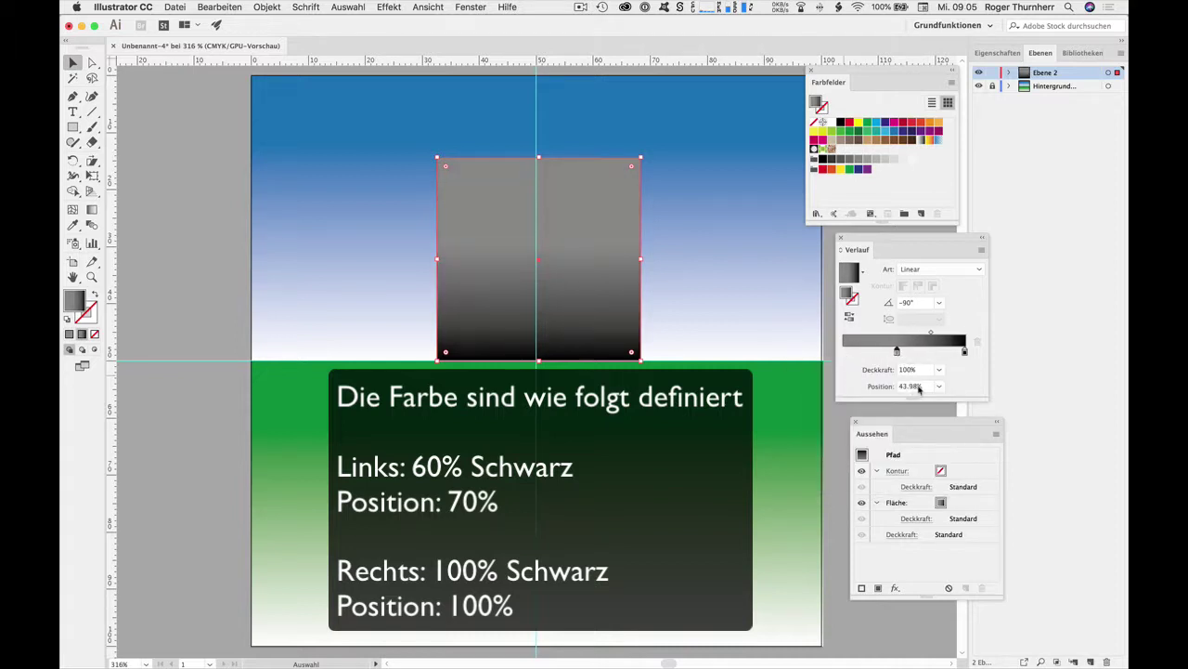
{"action": "left_click", "coordinate": [918, 386]}
{"action": "left_click", "coordinate": [919, 388]}
{"action": "type", "text": "70"}
{"action": "key", "text": "Tab"}
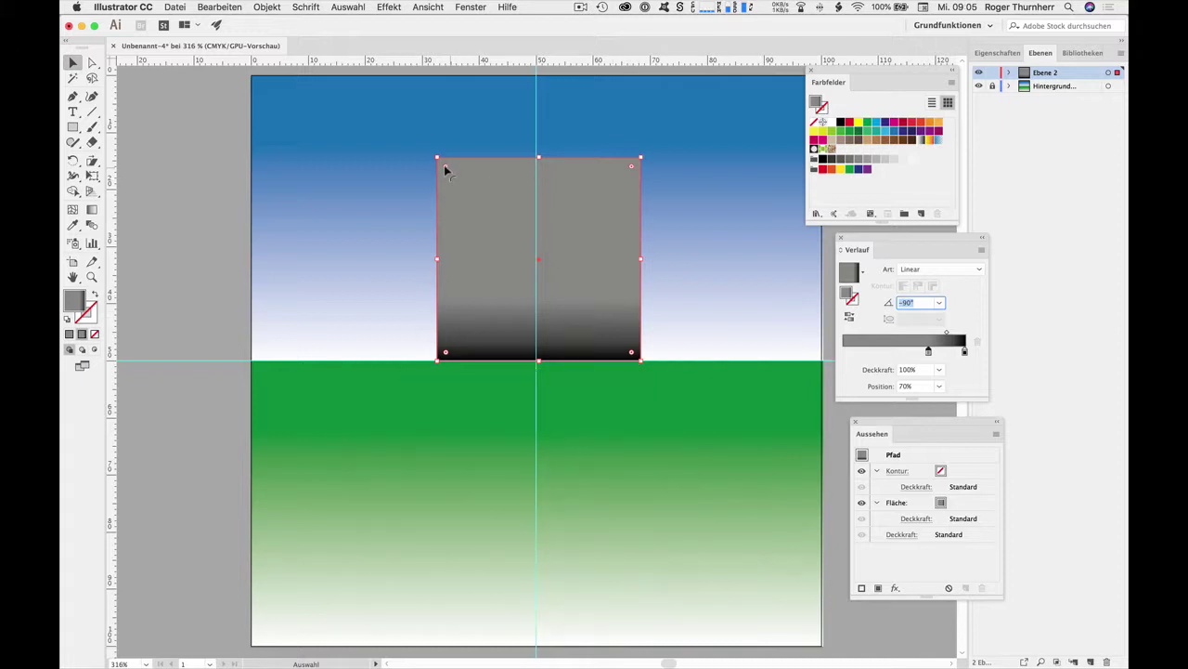
- Round the square's corners and perspective-distort it into a trapezoid wider at the base
{"action": "left_click_drag", "start_coordinate": [446, 166], "coordinate": [476, 203]}
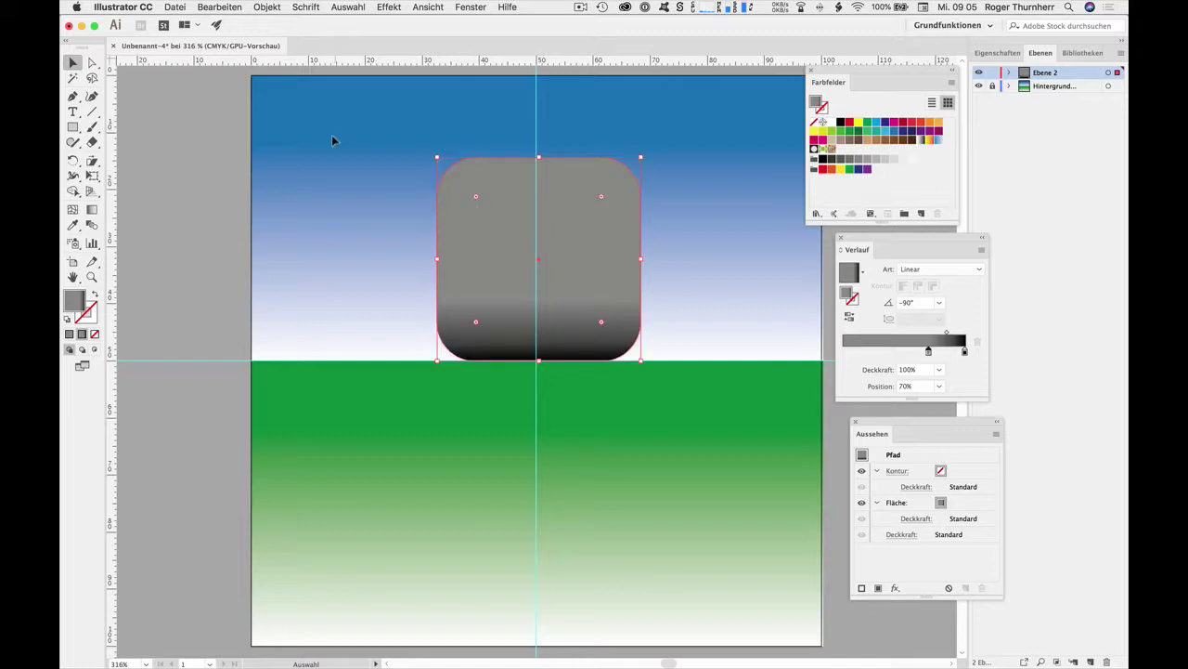
{"action": "left_click", "coordinate": [92, 176]}
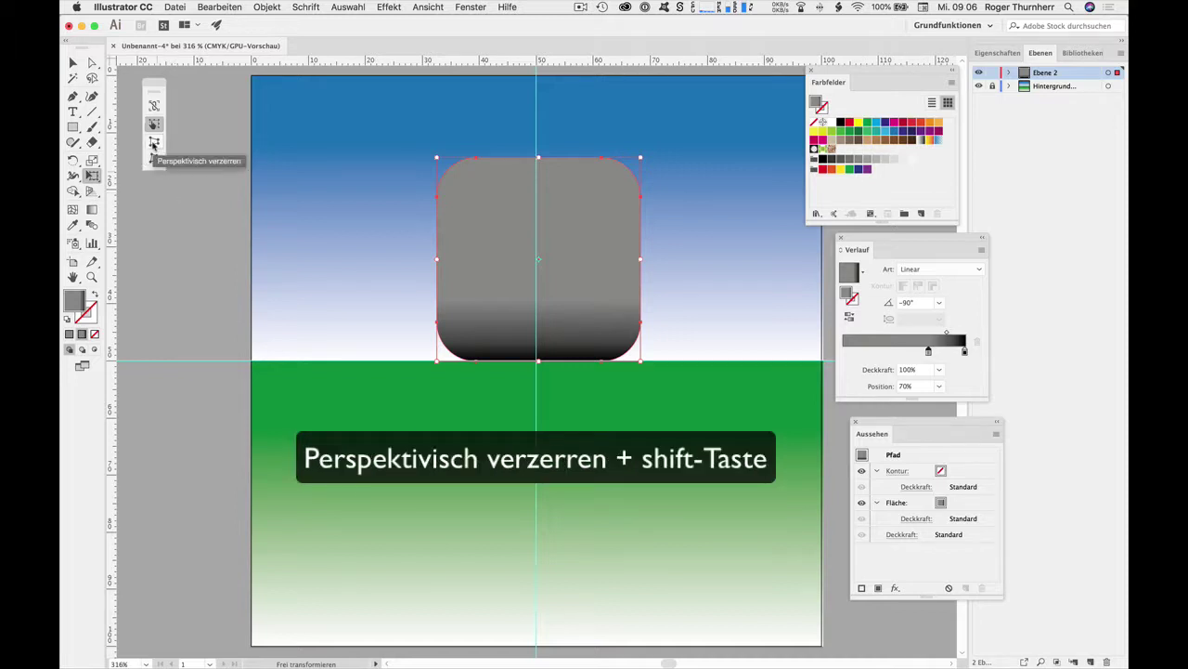
{"action": "left_click", "coordinate": [154, 142]}
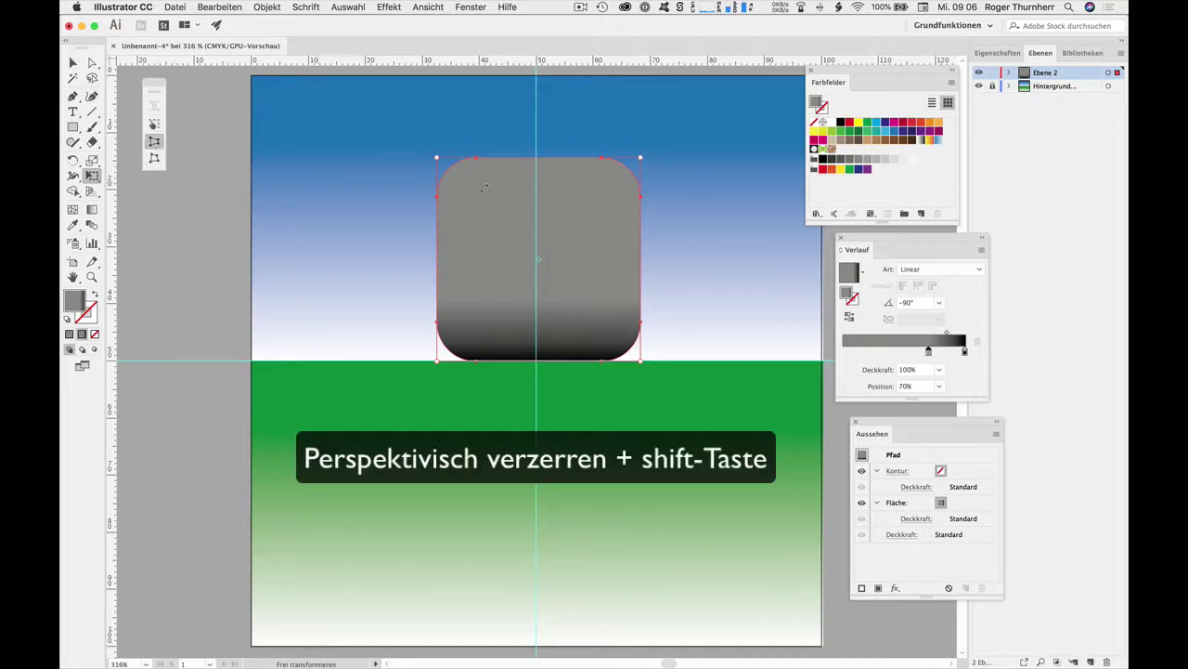
{"action": "left_click_drag", "start_coordinate": [437, 160], "coordinate": [473, 168]}
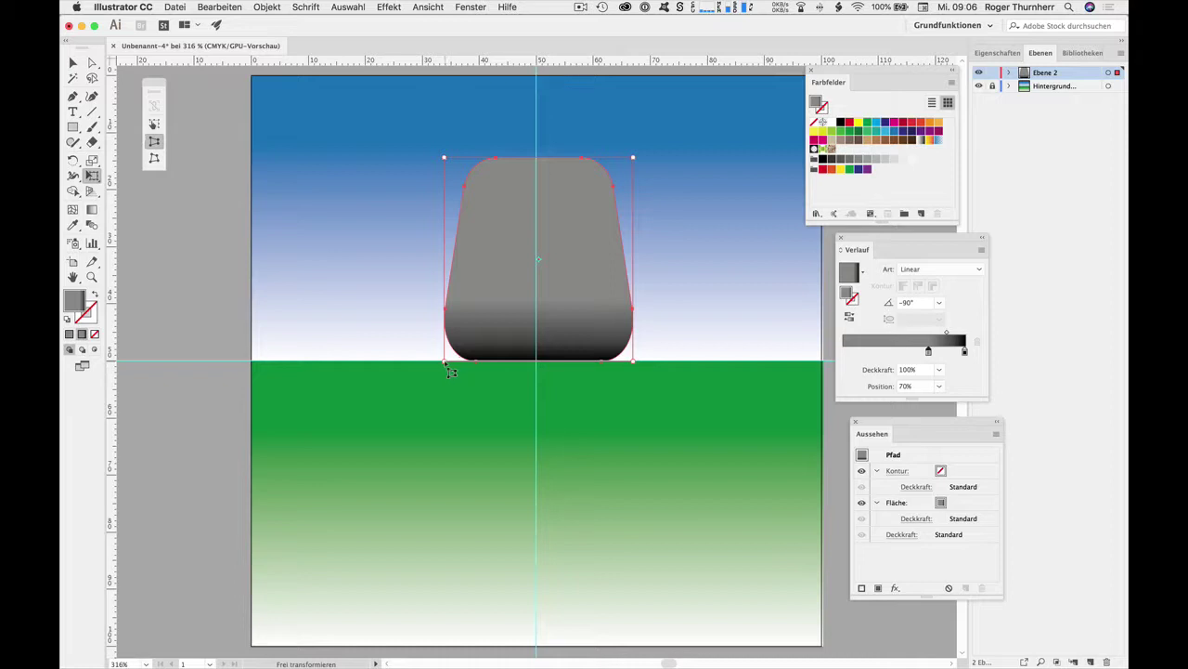
{"action": "left_click_drag", "start_coordinate": [446, 362], "coordinate": [406, 362]}
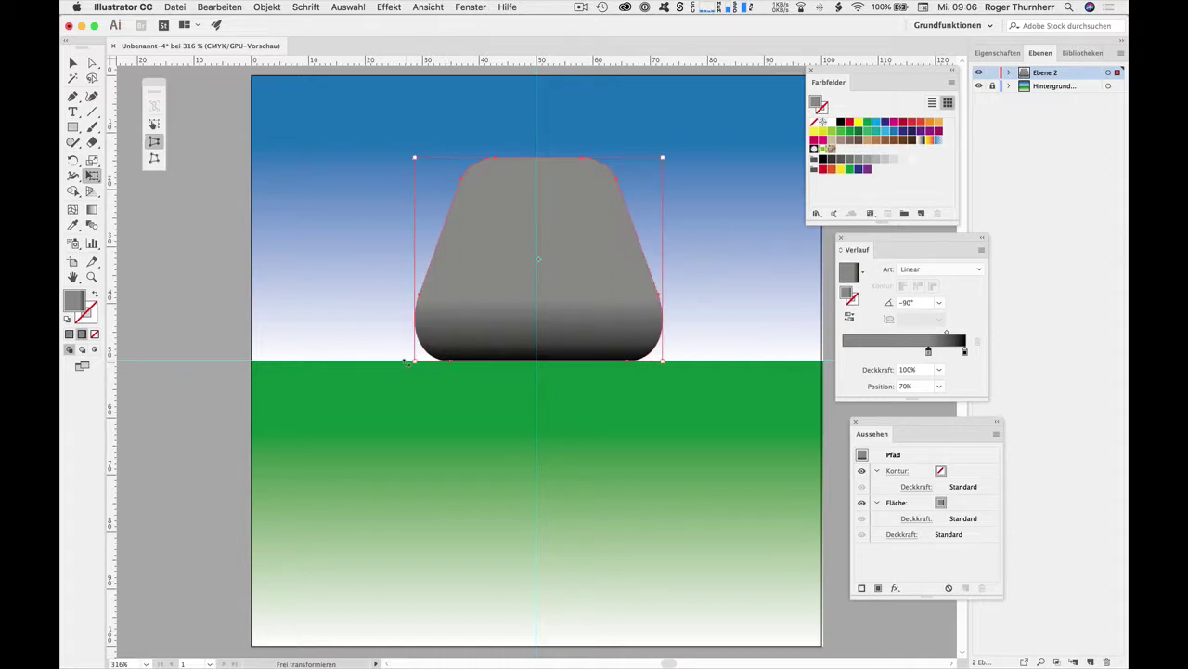
- Copy the trapezoid straight down below the horizon and reflect it across the horizontal axis
{"action": "left_click", "coordinate": [73, 62]}
{"action": "left_click", "coordinate": [306, 317]}
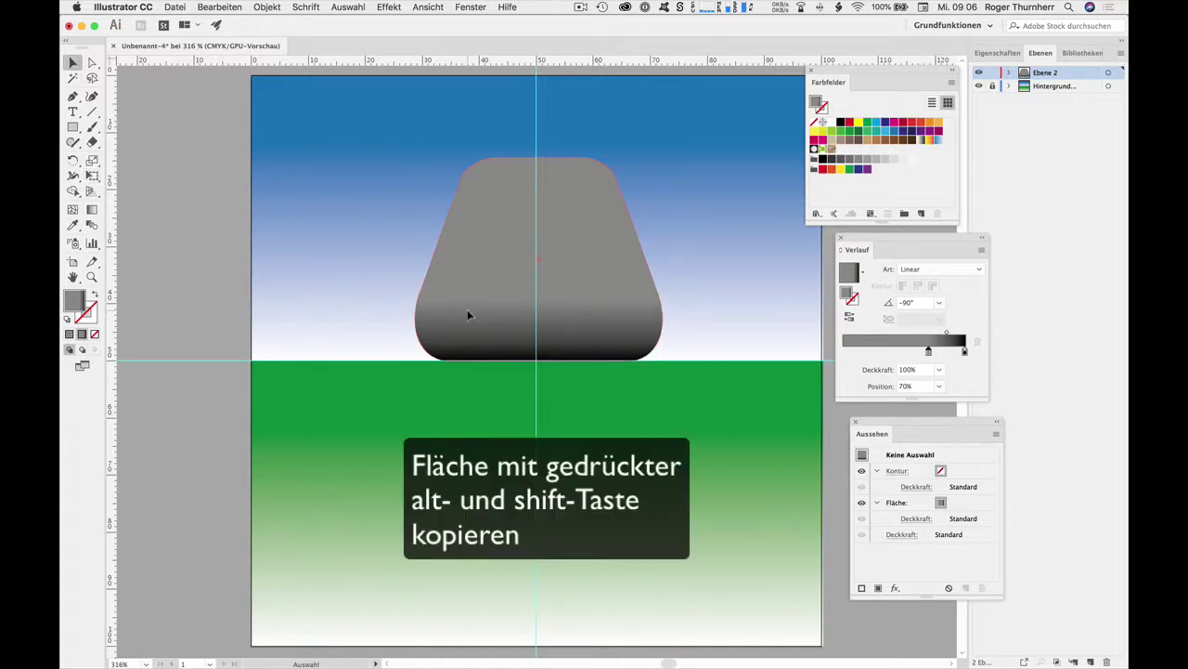
{"action": "left_click_drag", "start_coordinate": [467, 310], "coordinate": [469, 517]}
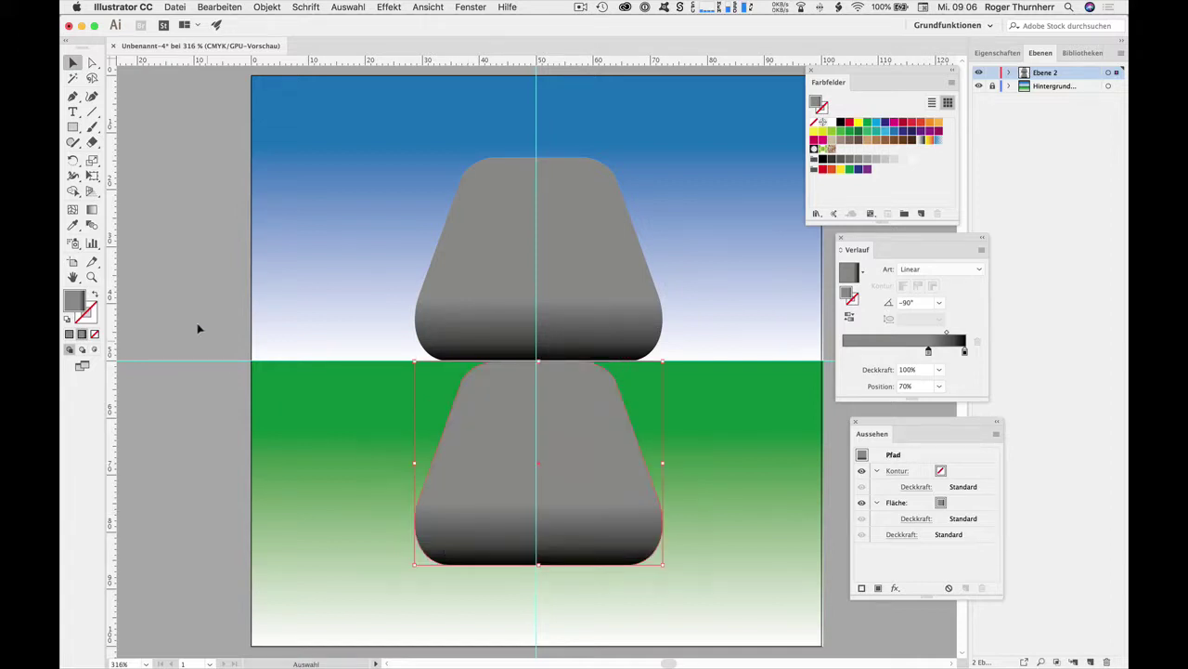
{"action": "left_click_drag", "start_coordinate": [73, 161], "coordinate": [124, 179]}
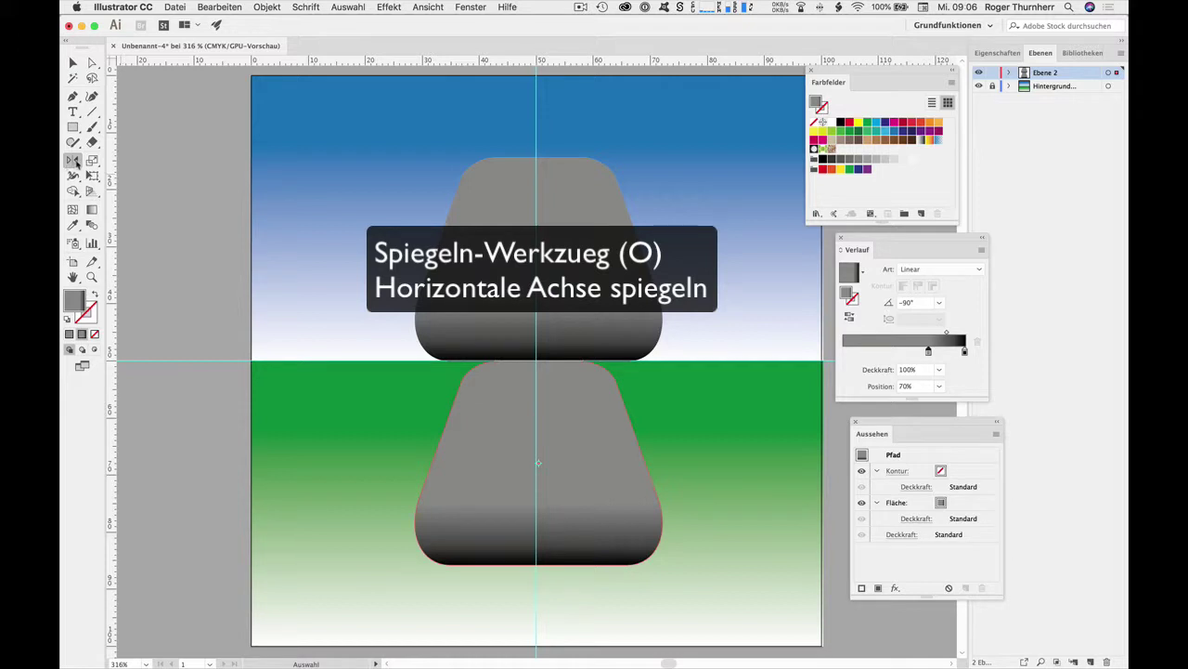
{"action": "double_click", "coordinate": [79, 165]}
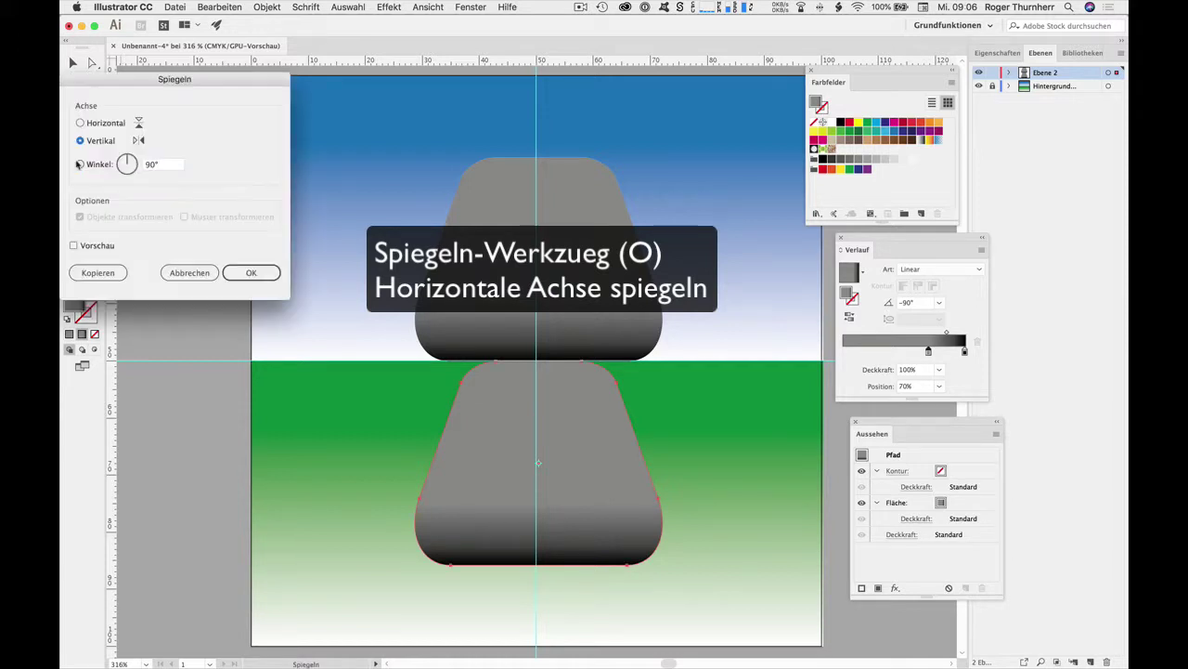
{"action": "left_click", "coordinate": [73, 247]}
{"action": "left_click", "coordinate": [101, 126]}
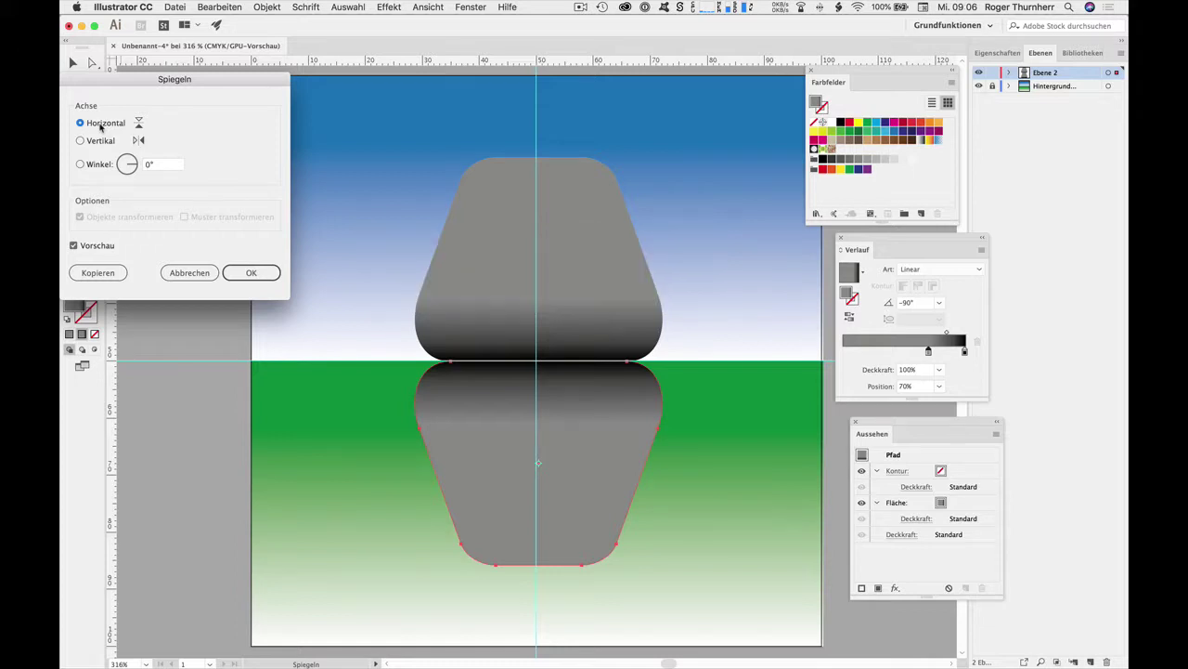
{"action": "left_click", "coordinate": [235, 280]}
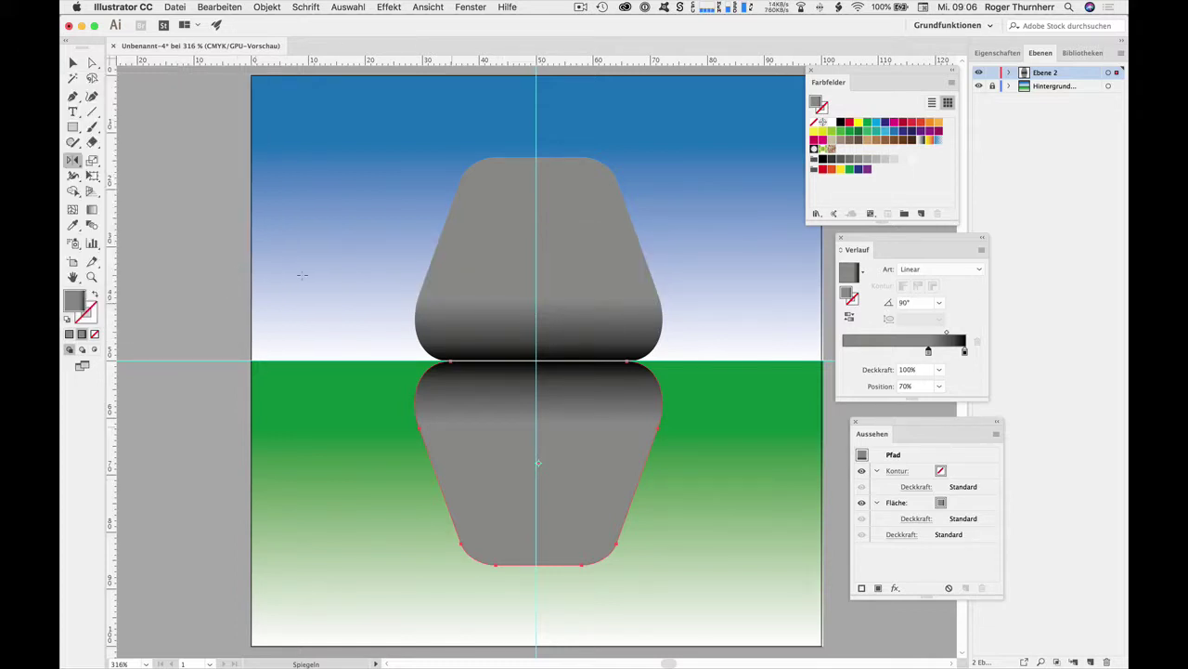
{"action": "left_click", "coordinate": [73, 62]}
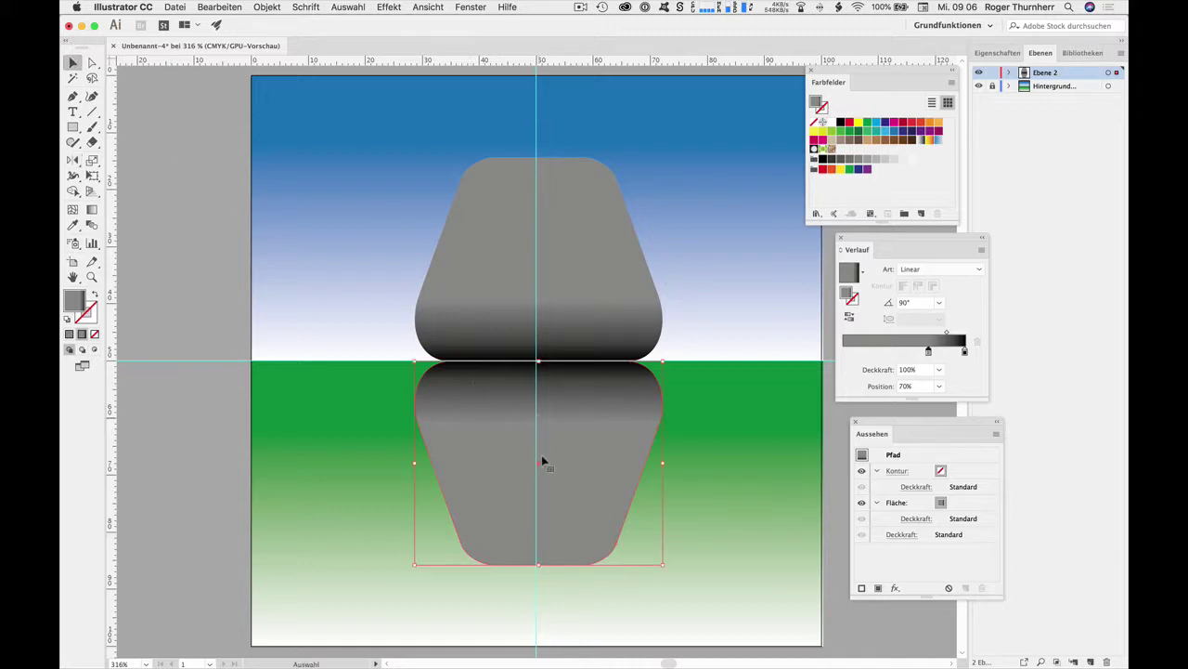
- Make the reflection's dark gradient stop white and hide the guides
{"action": "double_click", "coordinate": [965, 351]}
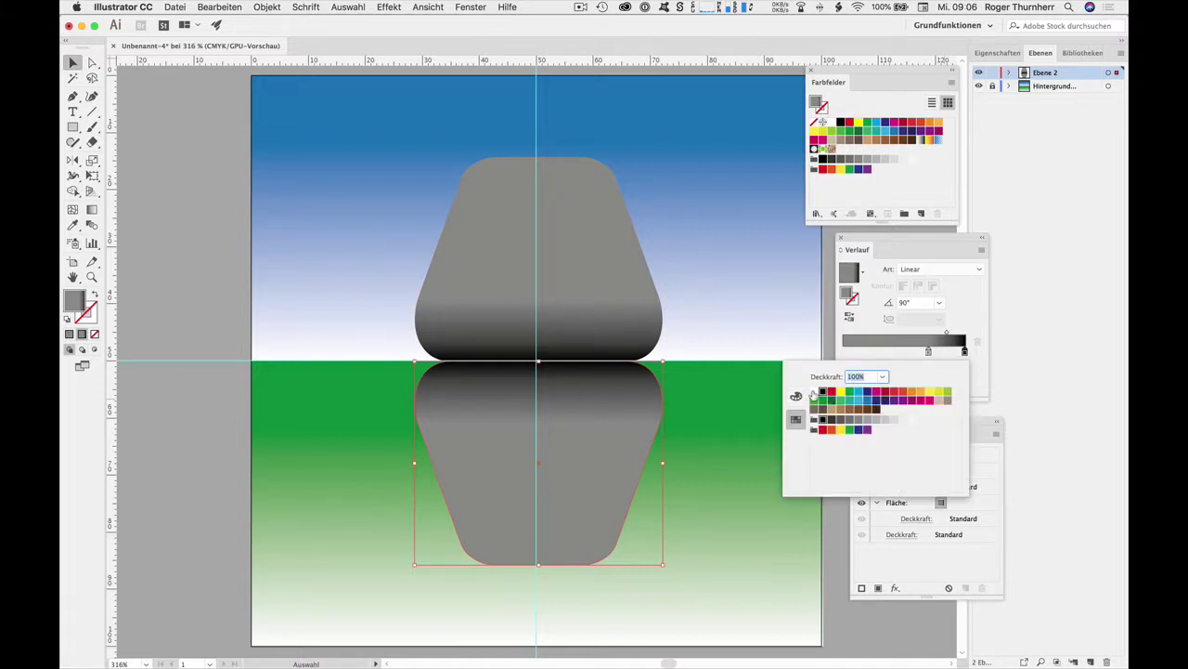
{"action": "left_click", "coordinate": [815, 392]}
{"action": "left_click", "coordinate": [188, 428]}
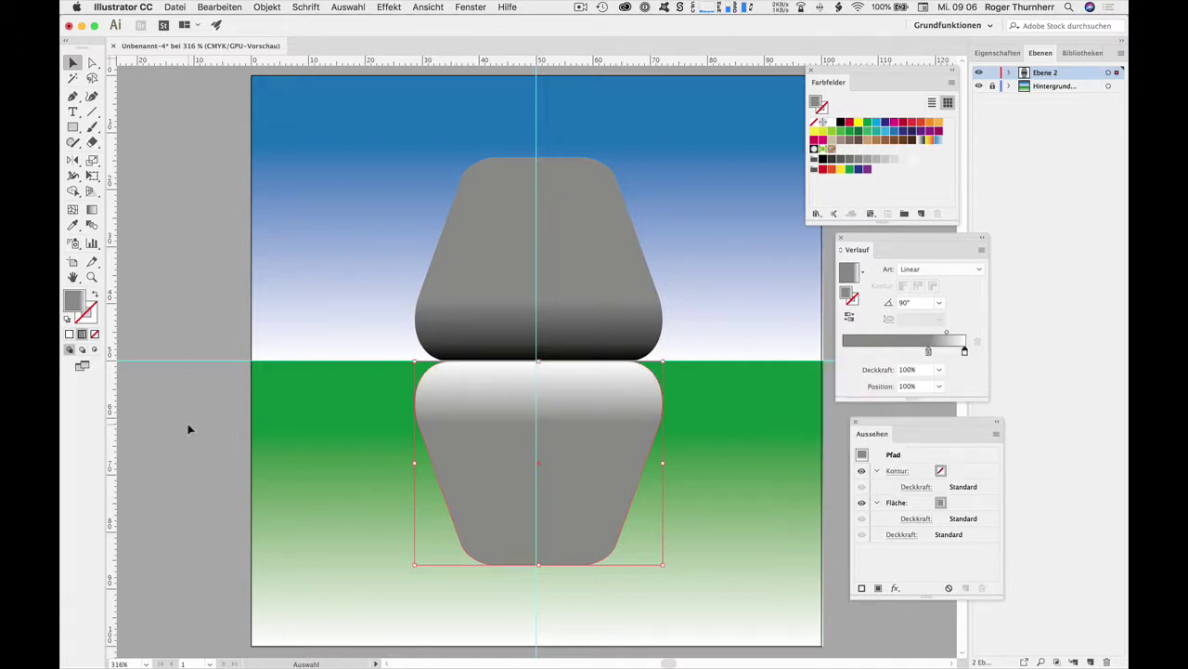
{"action": "left_click", "coordinate": [204, 305]}
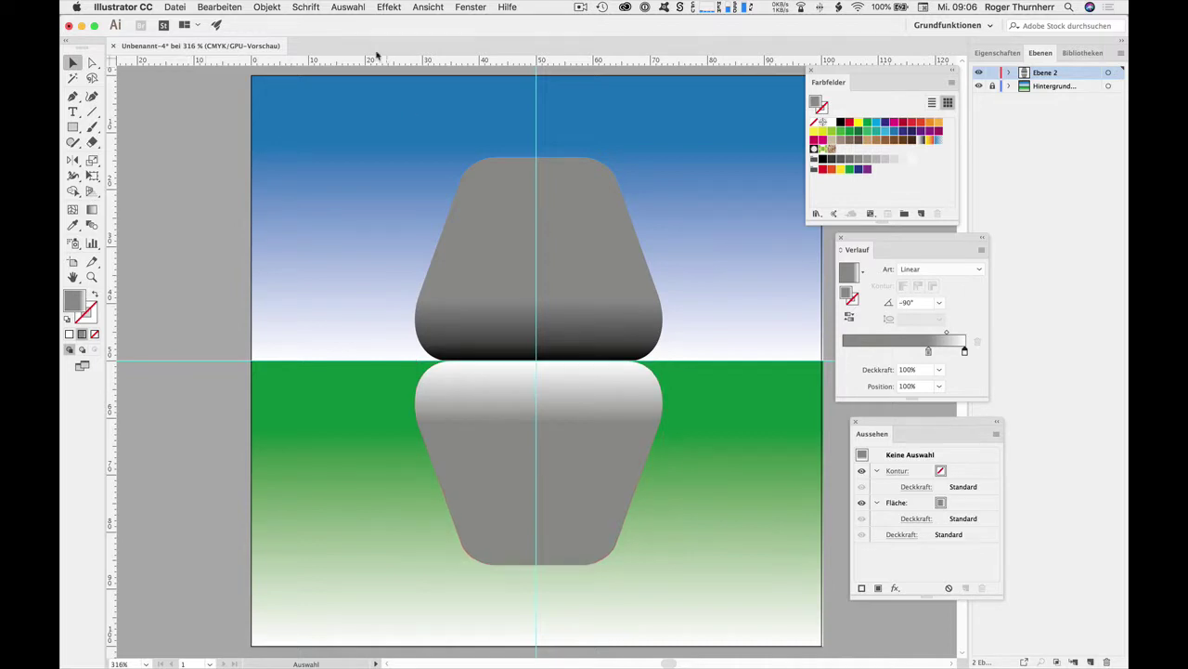
{"action": "left_click", "coordinate": [417, 8]}
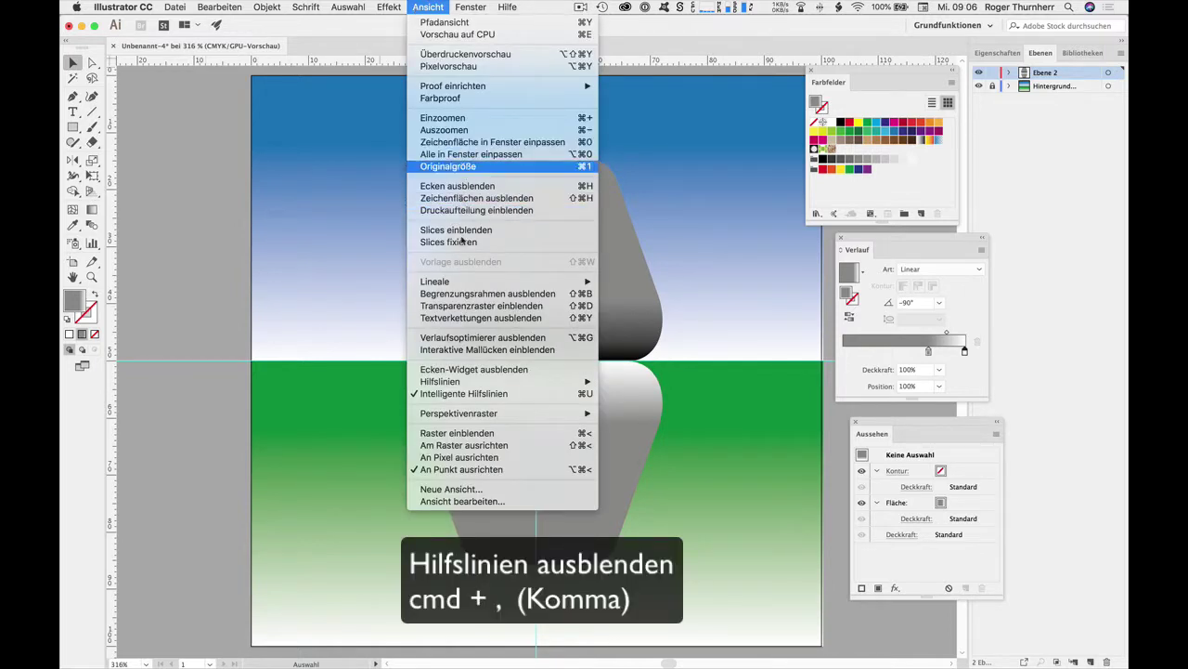
{"action": "mouse_move", "coordinate": [440, 381]}
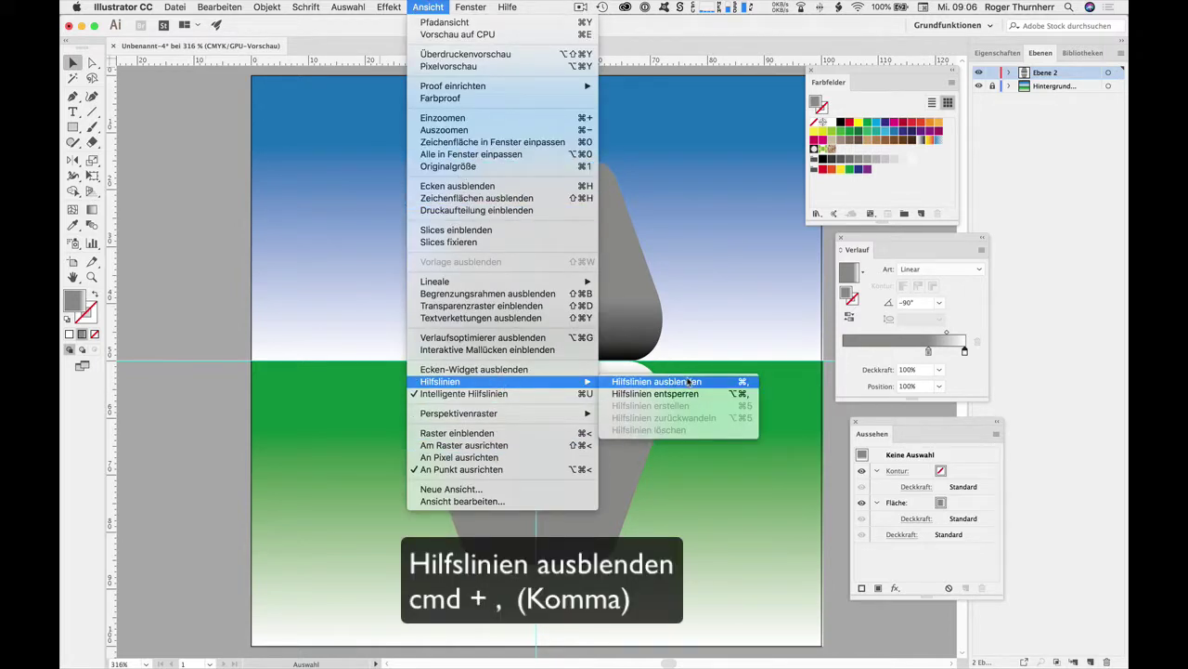
{"action": "left_click", "coordinate": [688, 382]}
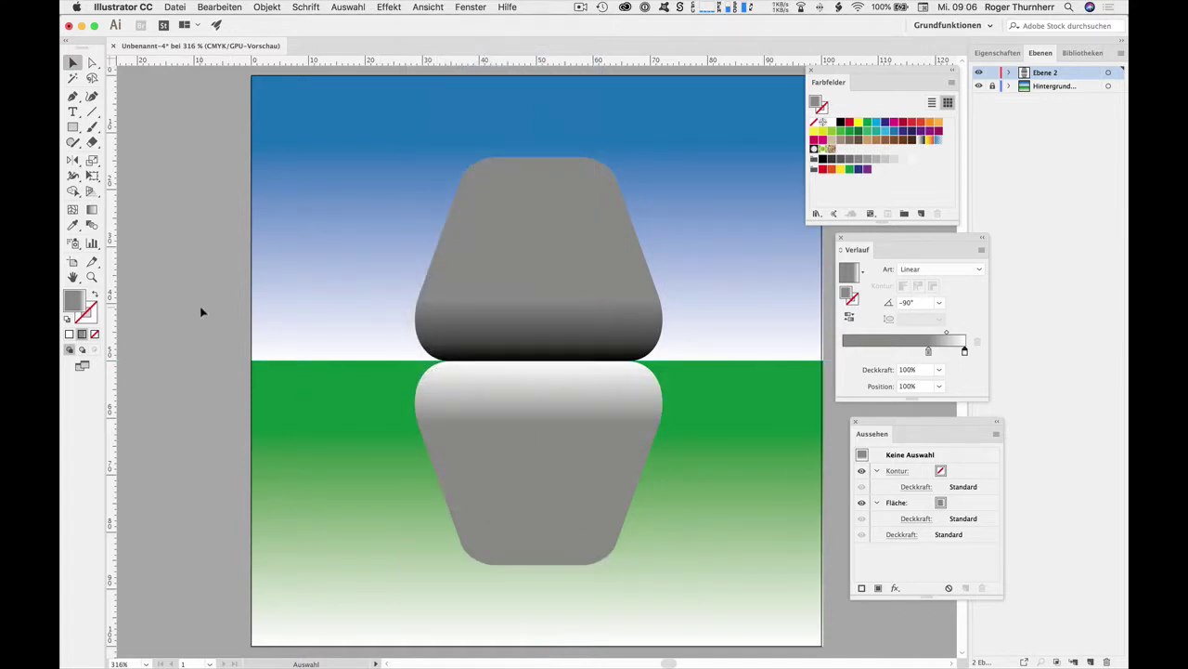
- Check the 70% gradient stops on the reflection and the upper trapezoid
{"action": "left_click", "coordinate": [542, 508]}
{"action": "left_click", "coordinate": [927, 352]}
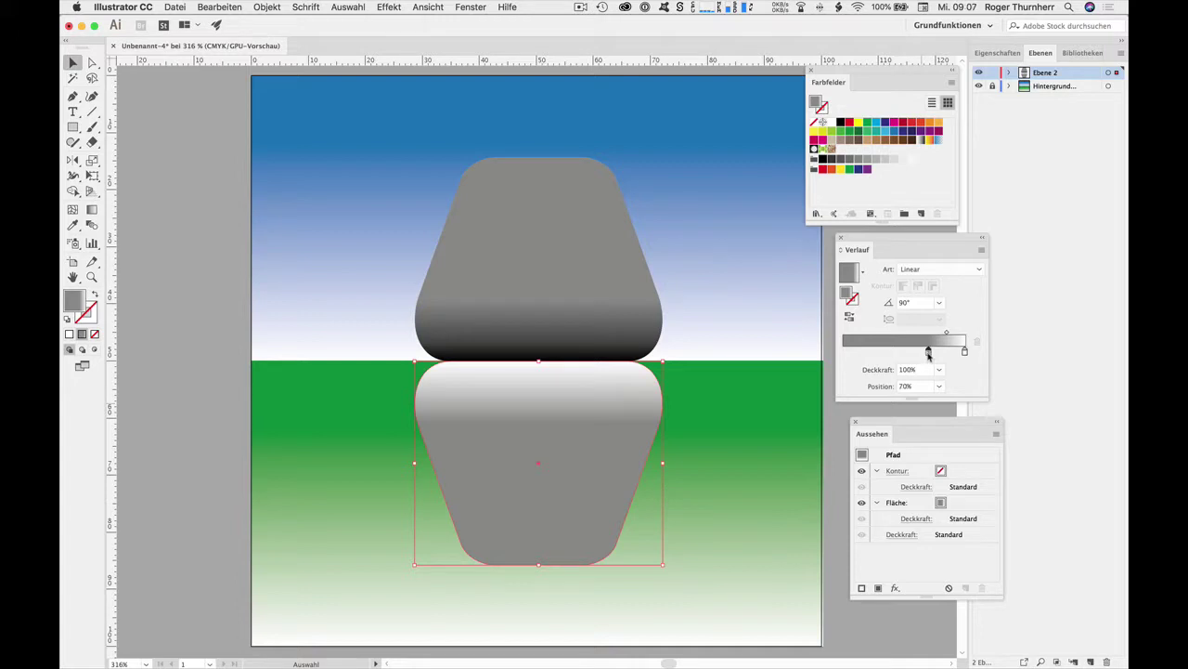
{"action": "double_click", "coordinate": [927, 351]}
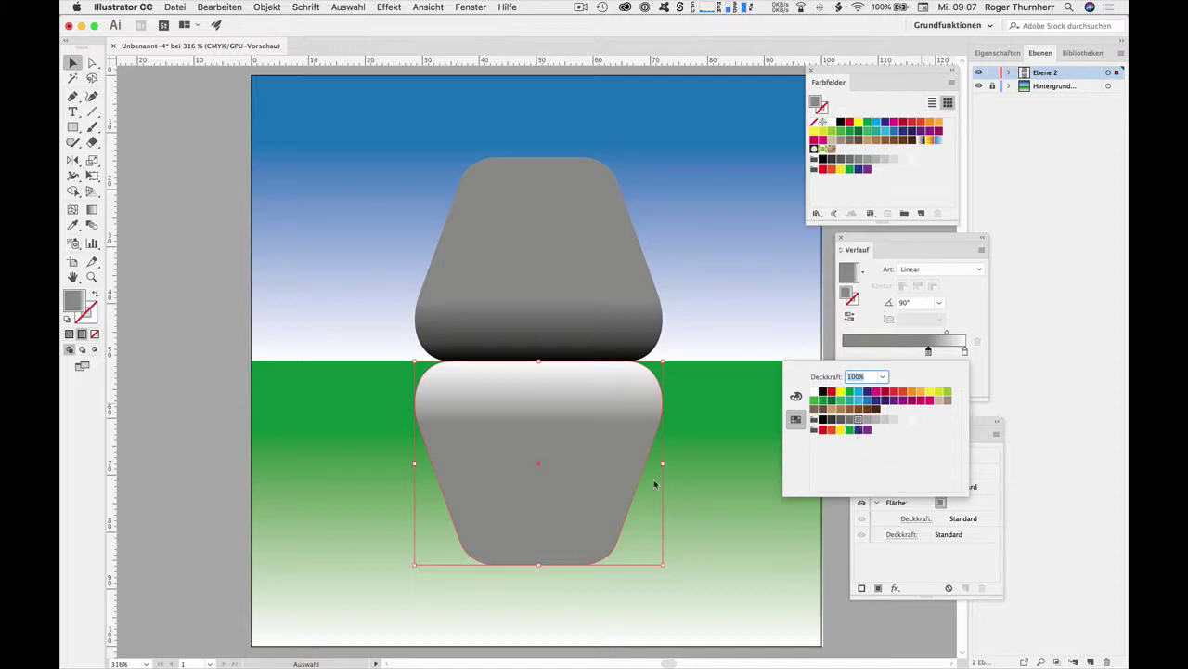
{"action": "left_click", "coordinate": [590, 250]}
{"action": "left_click", "coordinate": [577, 195]}
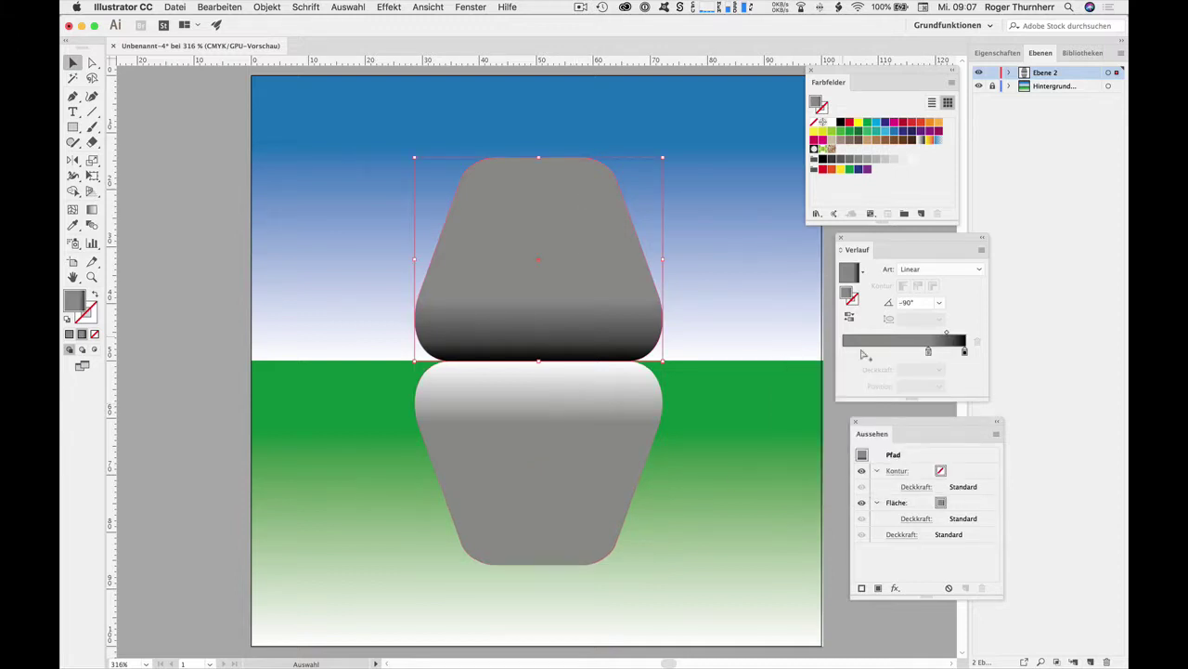
{"action": "left_click", "coordinate": [928, 351]}
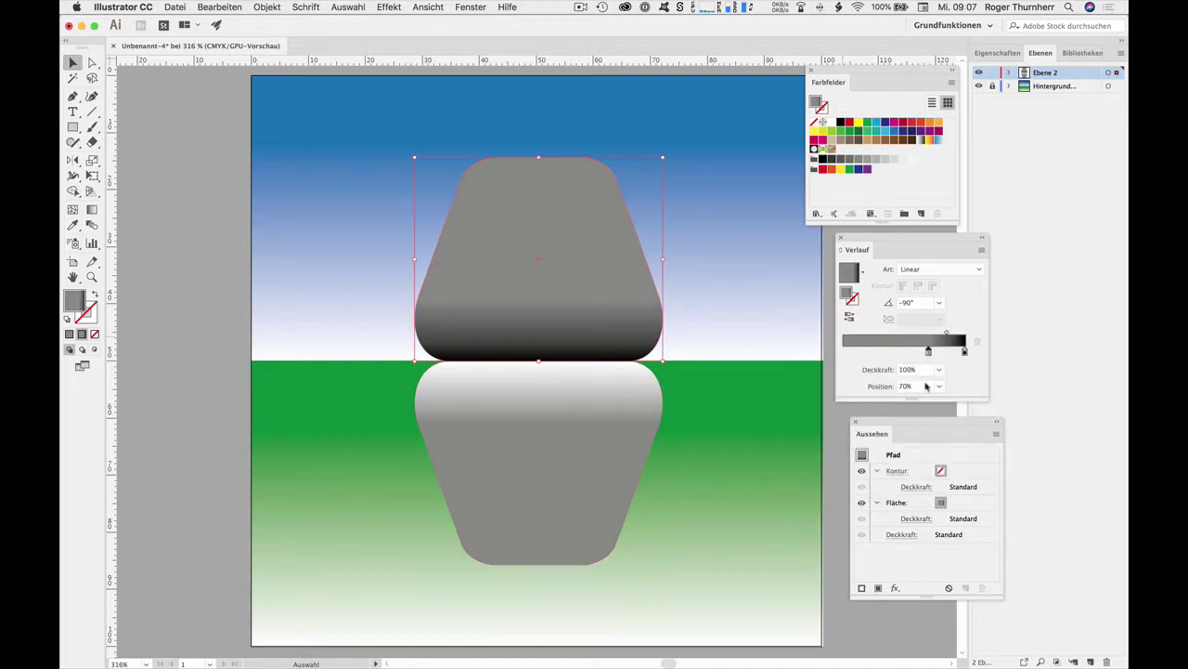
{"action": "double_click", "coordinate": [928, 352]}
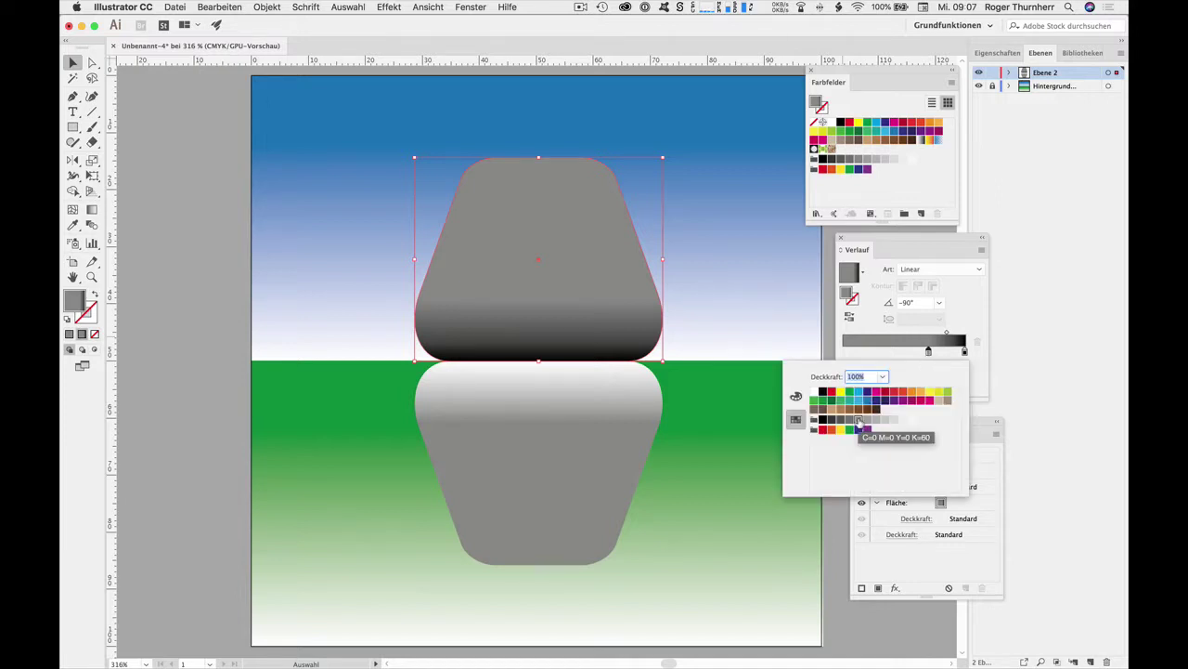
{"action": "left_click", "coordinate": [809, 305]}
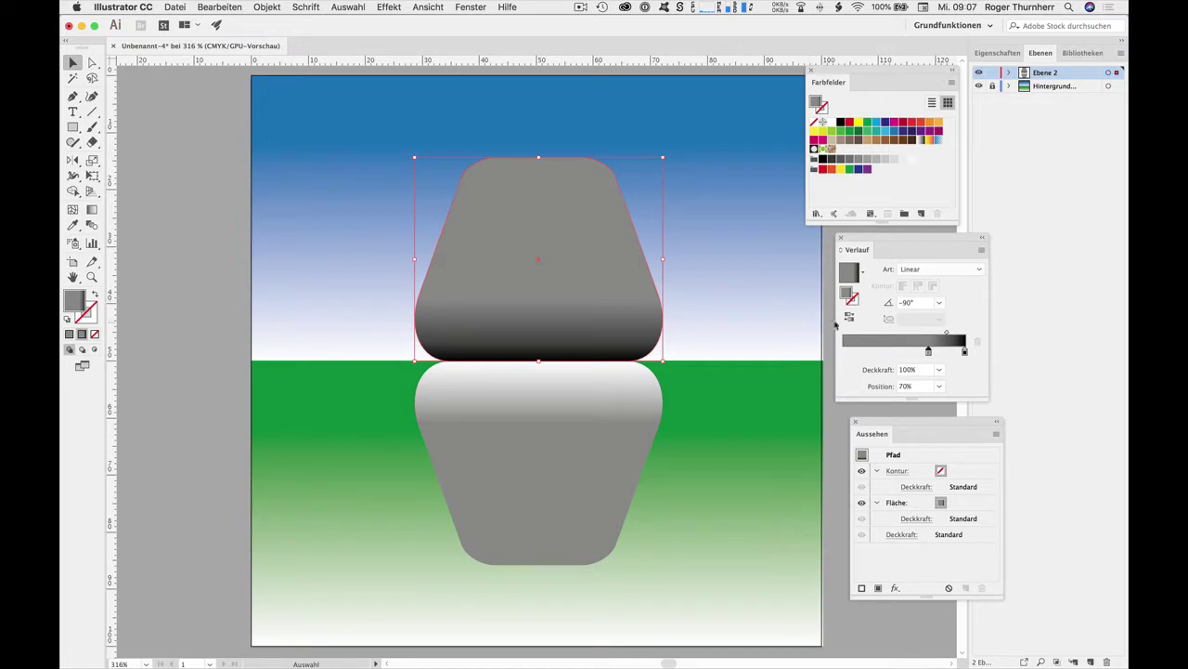
{"action": "left_click", "coordinate": [833, 324]}
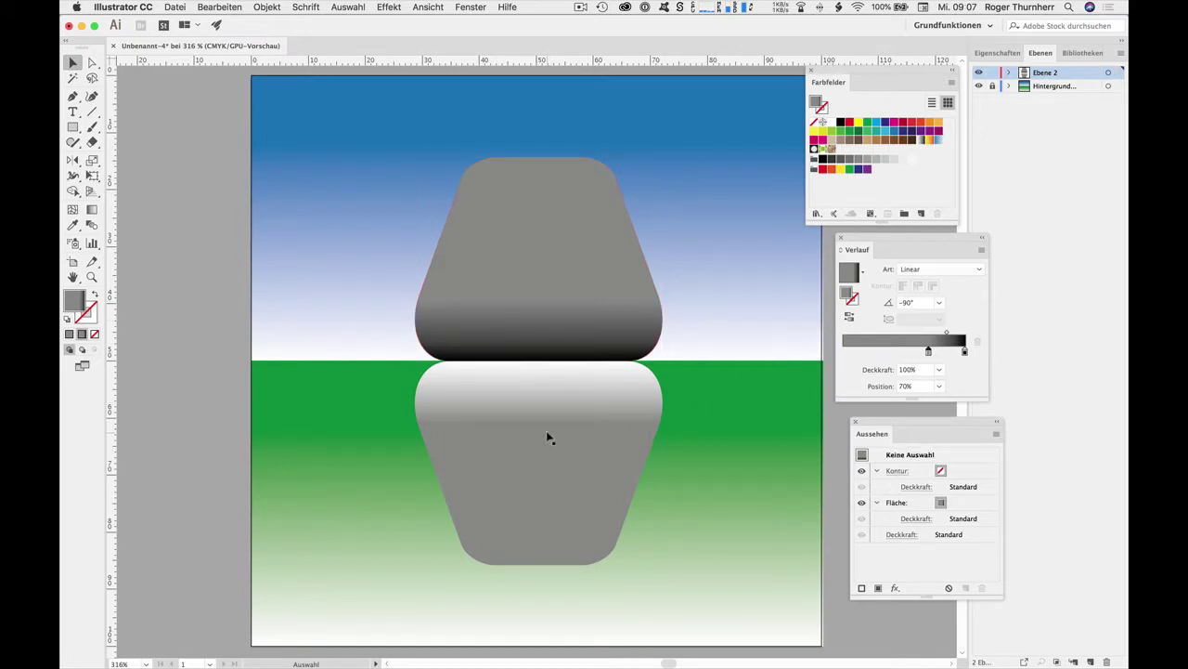
{"action": "left_click", "coordinate": [72, 127]}
{"action": "left_click_drag", "start_coordinate": [300, 250], "coordinate": [787, 446]}
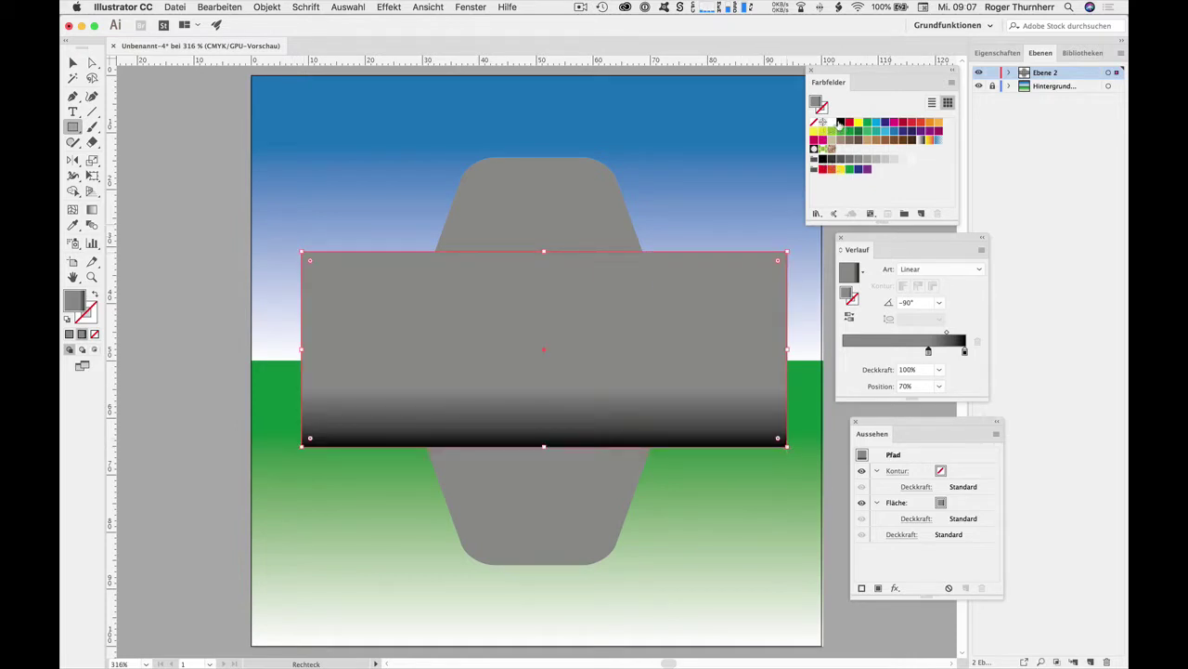
{"action": "left_click", "coordinate": [840, 122]}
{"action": "left_click", "coordinate": [73, 62]}
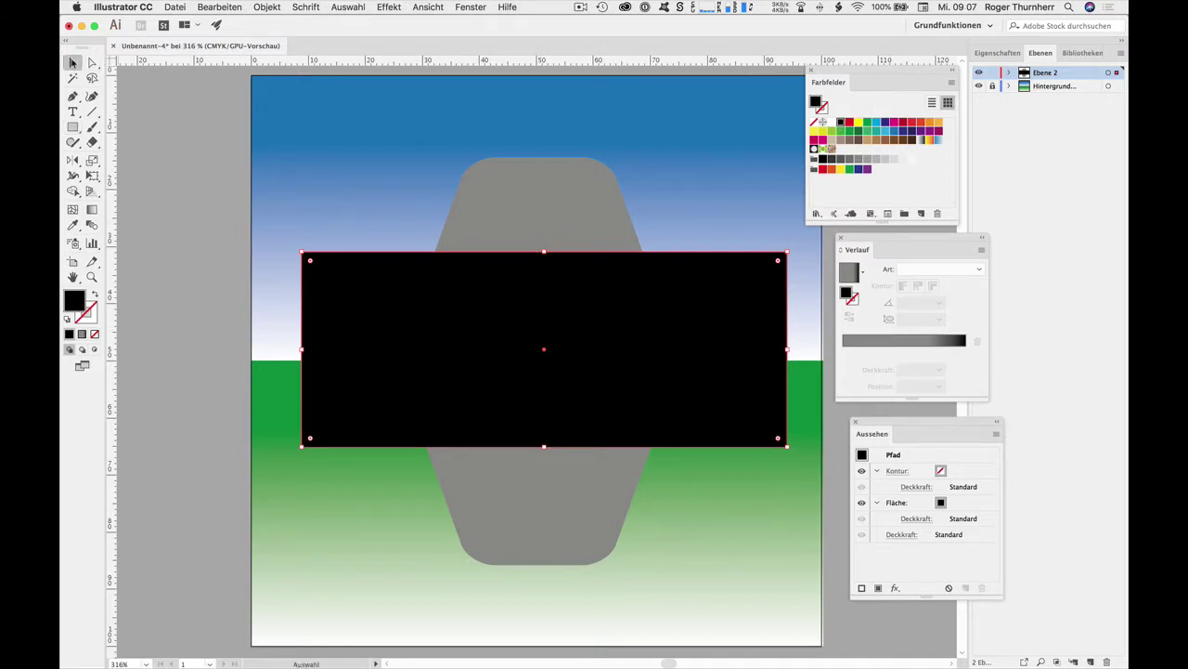
{"action": "left_click", "coordinate": [114, 132]}
{"action": "left_click", "coordinate": [313, 345]}
{"action": "left_click", "coordinate": [979, 85]}
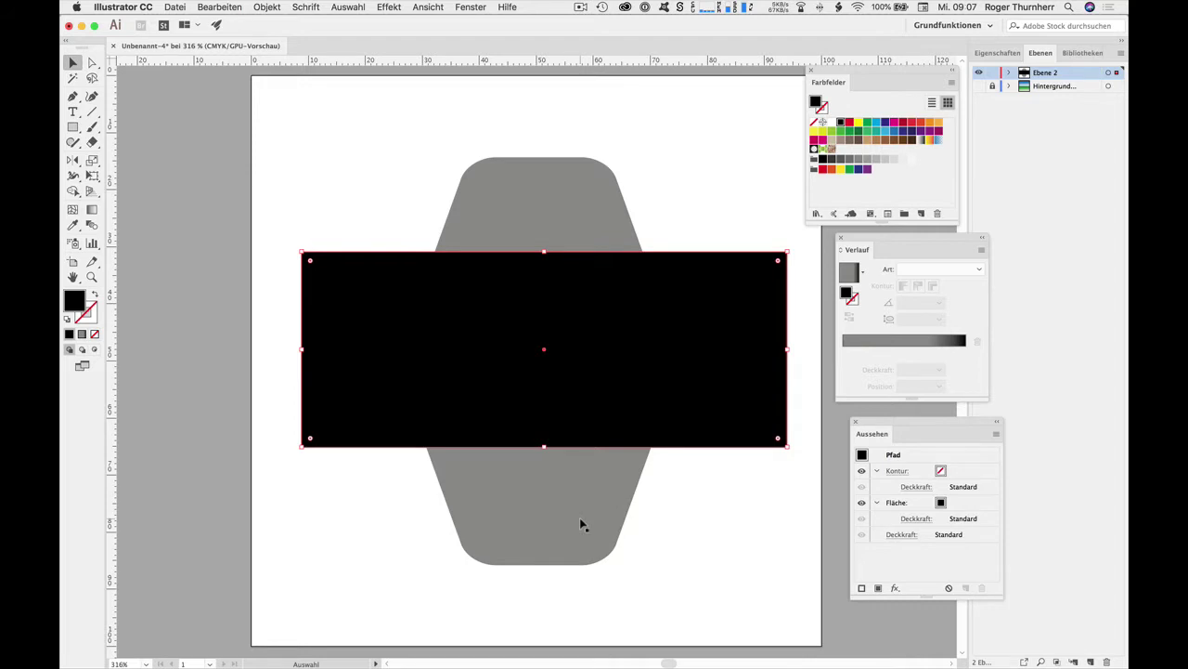
{"action": "left_click", "coordinate": [979, 86]}
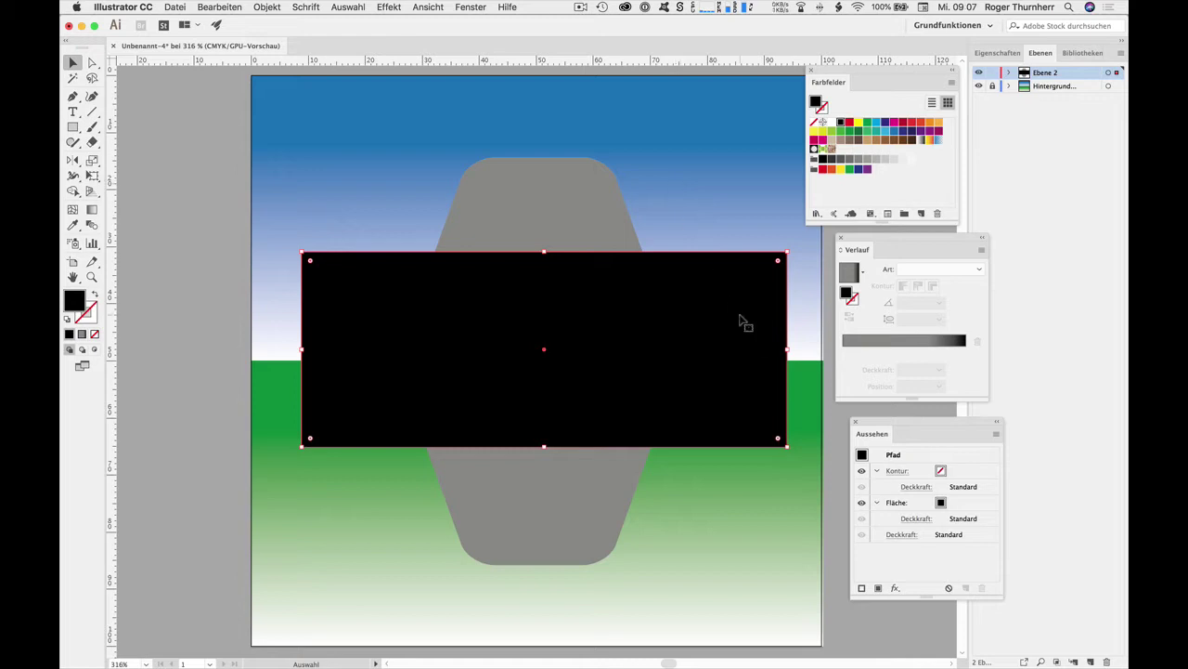
{"action": "key", "text": "Delete"}
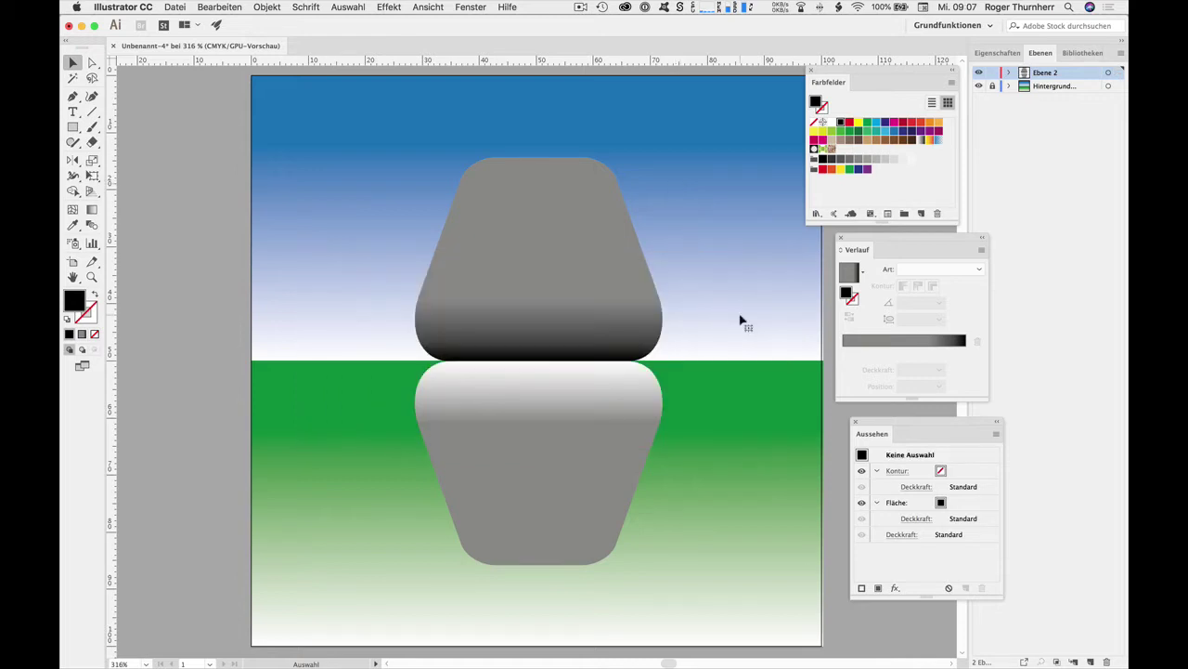